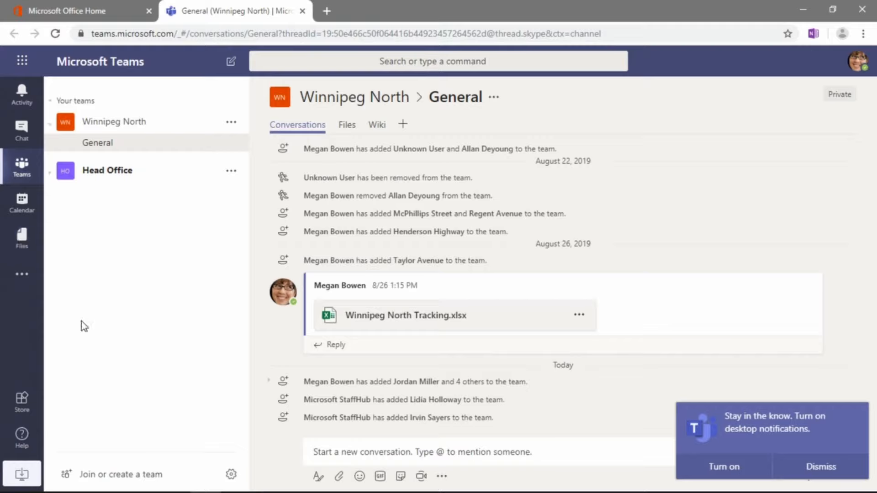
Step: Open the Shifts app and dismiss the desktop notifications prompt
{"action": "left_click", "coordinate": [21, 280]}
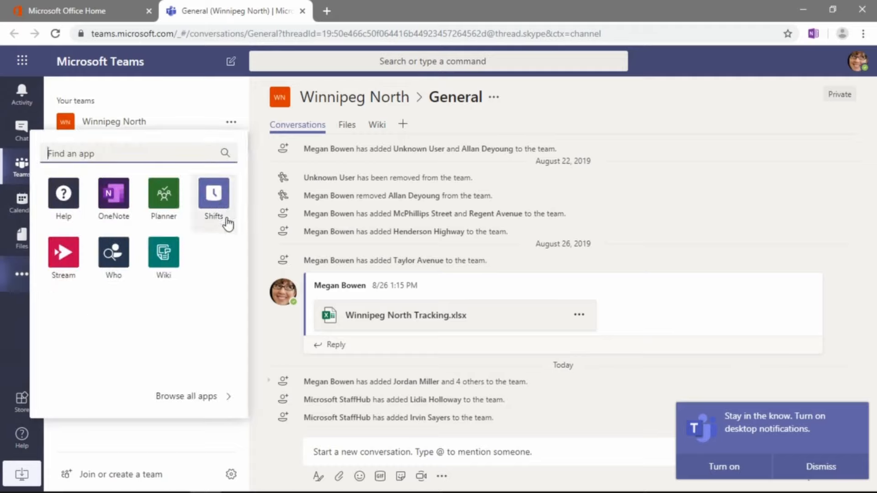
{"action": "left_click", "coordinate": [224, 221]}
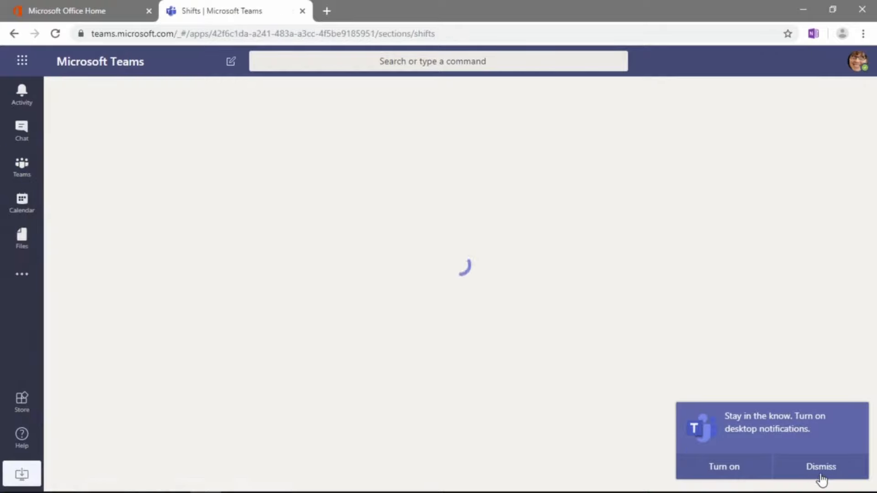
{"action": "left_click", "coordinate": [820, 468]}
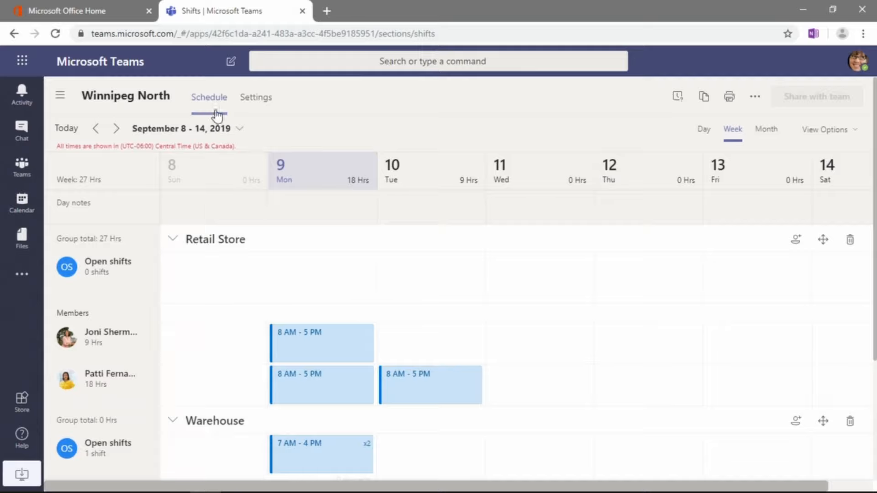
Step: Review the Winnipeg North Shifts settings for time zone, start of week, open shifts, time off requests and Time Clock
{"action": "left_click", "coordinate": [255, 100]}
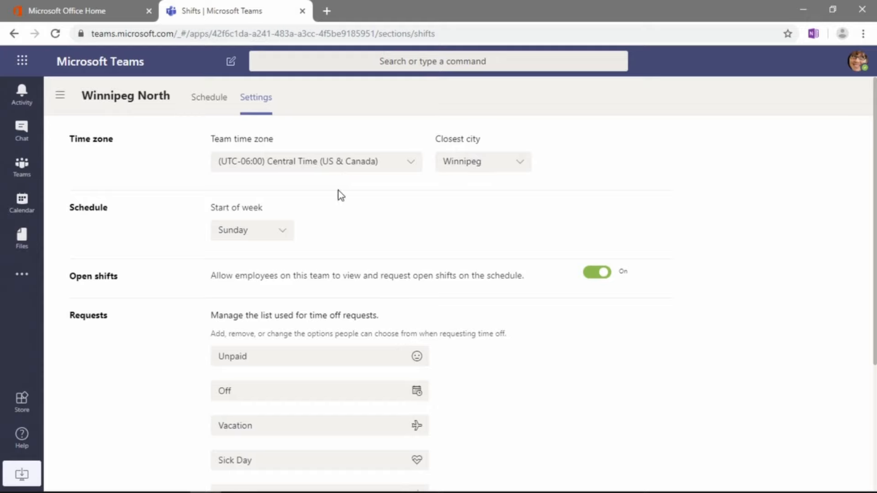
{"action": "scroll", "coordinate": [323, 195], "scroll_direction": "down", "scroll_amount": 2}
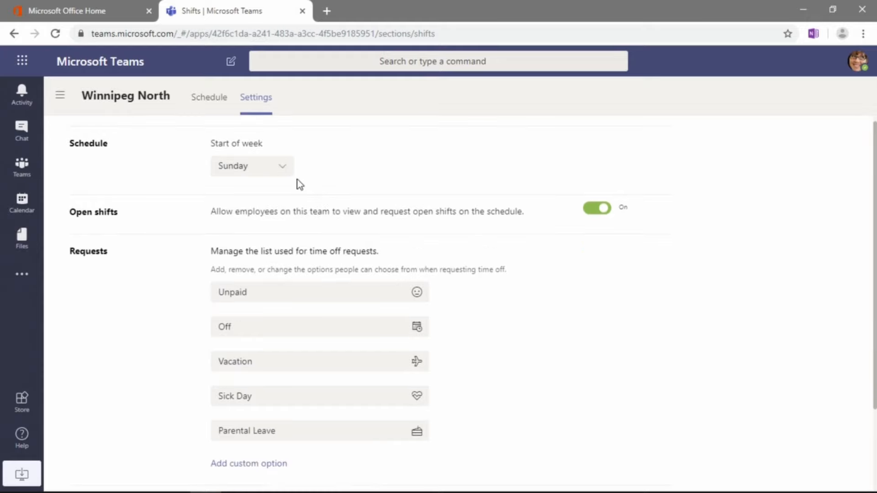
{"action": "scroll", "coordinate": [351, 167], "scroll_direction": "down", "scroll_amount": 2}
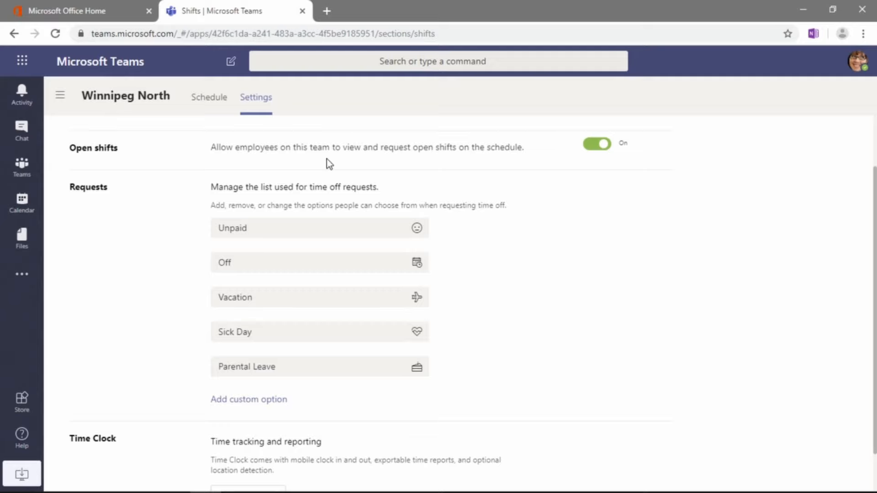
{"action": "scroll", "coordinate": [327, 159], "scroll_direction": "down", "scroll_amount": 1}
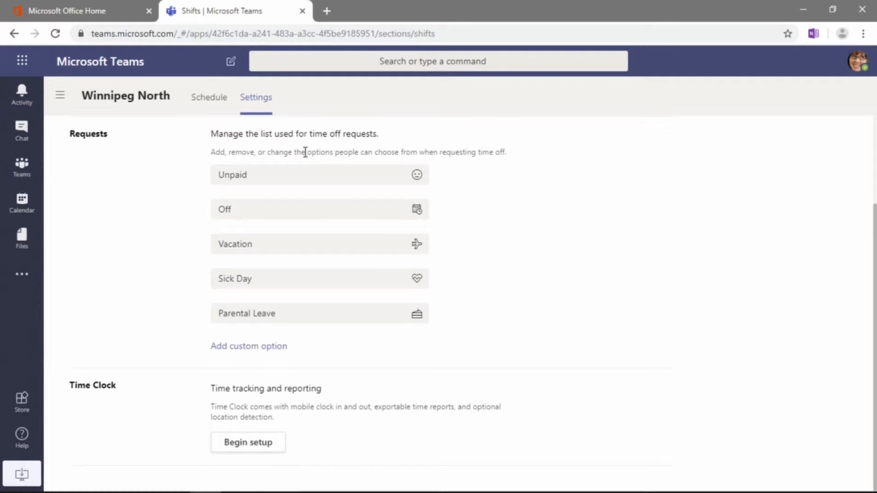
{"action": "mouse_move", "coordinate": [305, 219]}
{"action": "mouse_move", "coordinate": [249, 170]}
{"action": "mouse_move", "coordinate": [275, 275]}
{"action": "scroll", "coordinate": [165, 378], "scroll_direction": "up", "scroll_amount": 4}
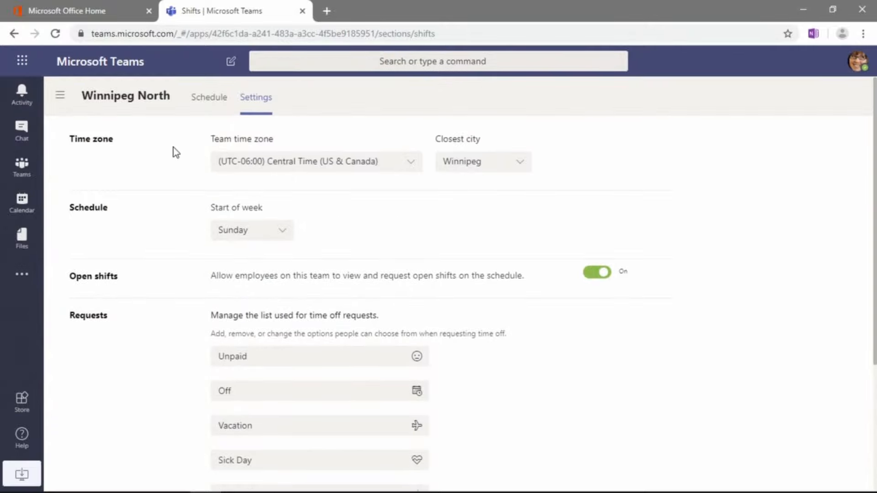
Step: Return to the Winnipeg North schedule and look over its additional actions and its date picker
{"action": "left_click", "coordinate": [209, 103]}
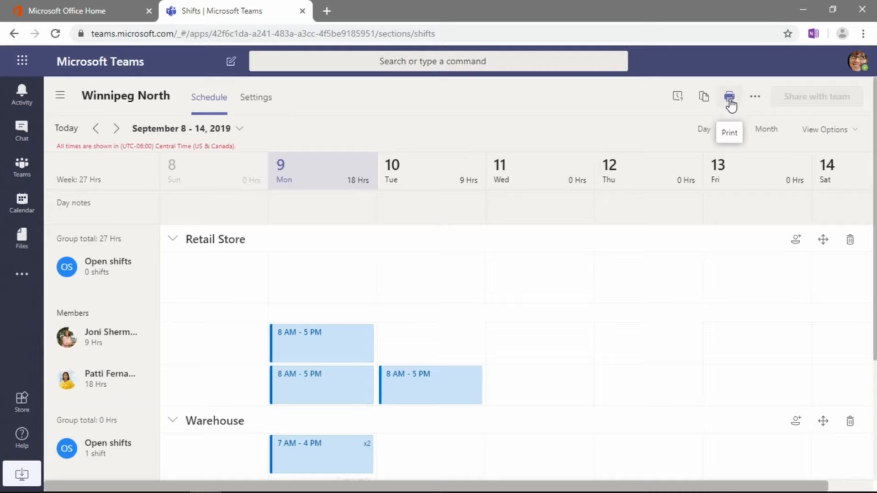
{"action": "left_click", "coordinate": [756, 100]}
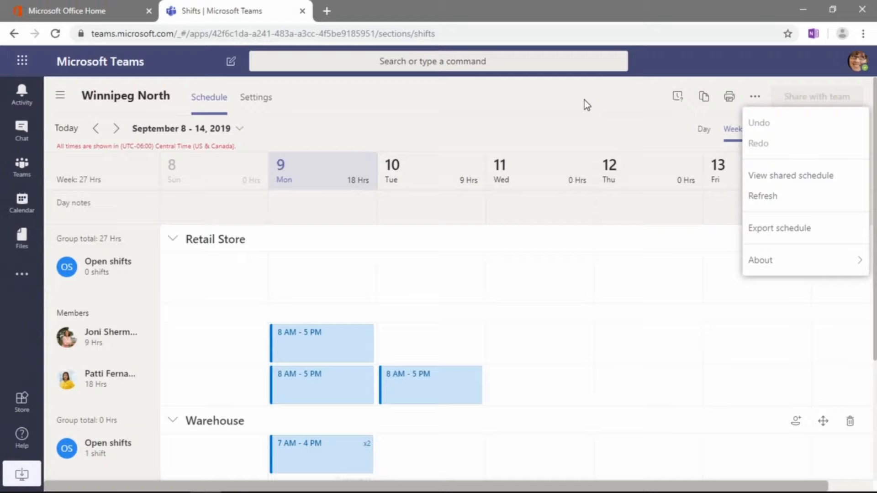
{"action": "left_click", "coordinate": [632, 95]}
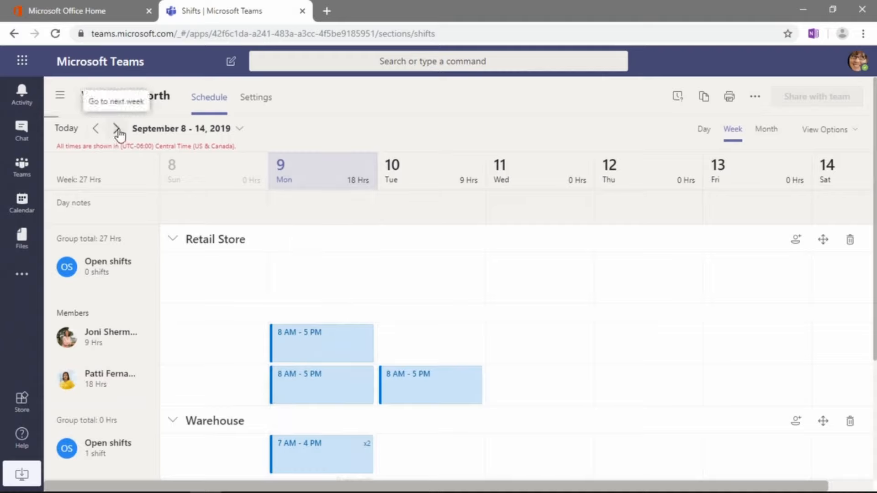
{"action": "left_click", "coordinate": [67, 129]}
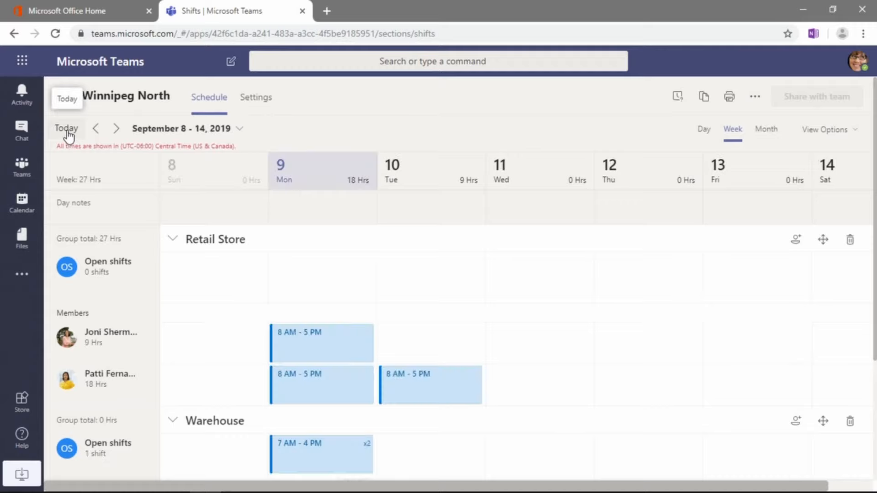
{"action": "left_click", "coordinate": [238, 128]}
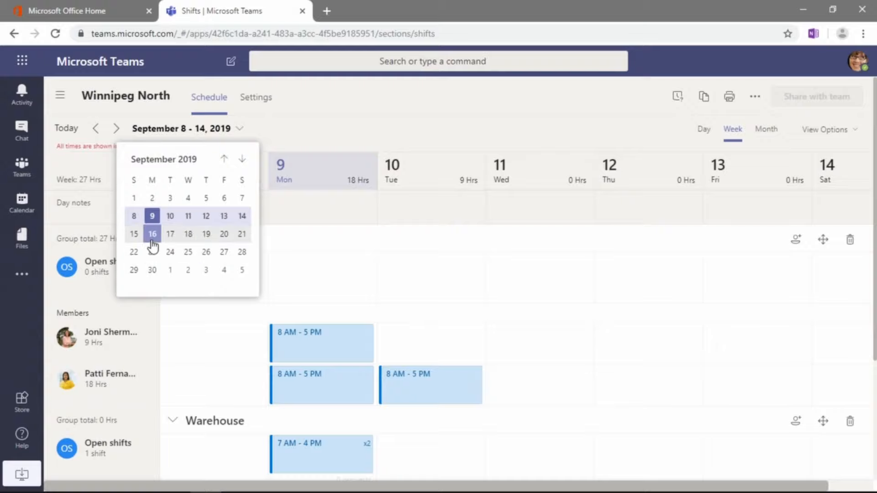
{"action": "left_click", "coordinate": [415, 125]}
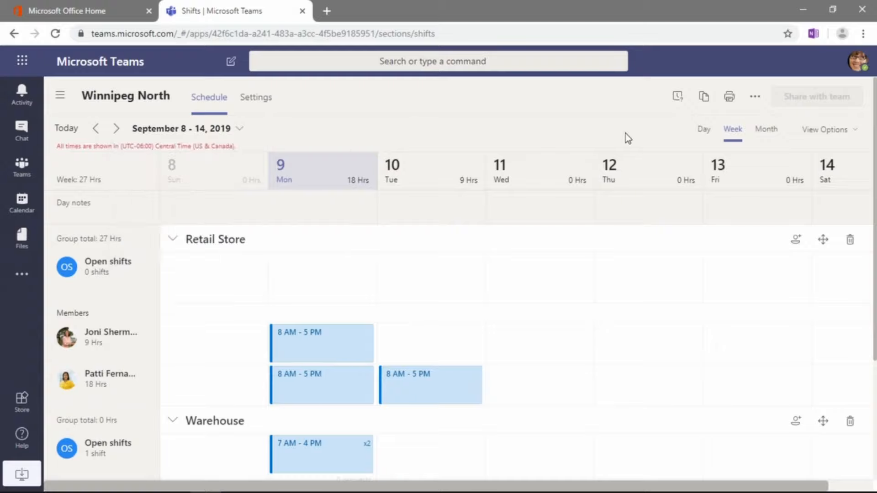
Step: Compare the schedule's day, week and month views, check the view options, and return to the week view
{"action": "left_click", "coordinate": [703, 137]}
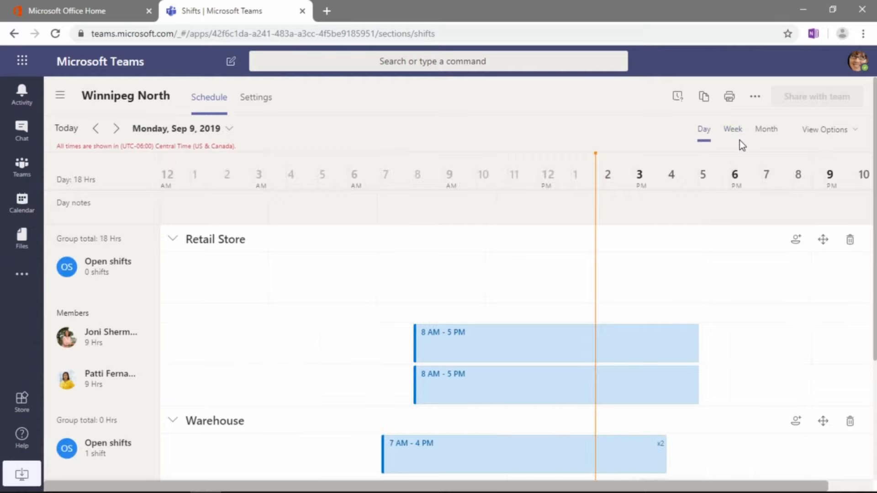
{"action": "left_click", "coordinate": [741, 138]}
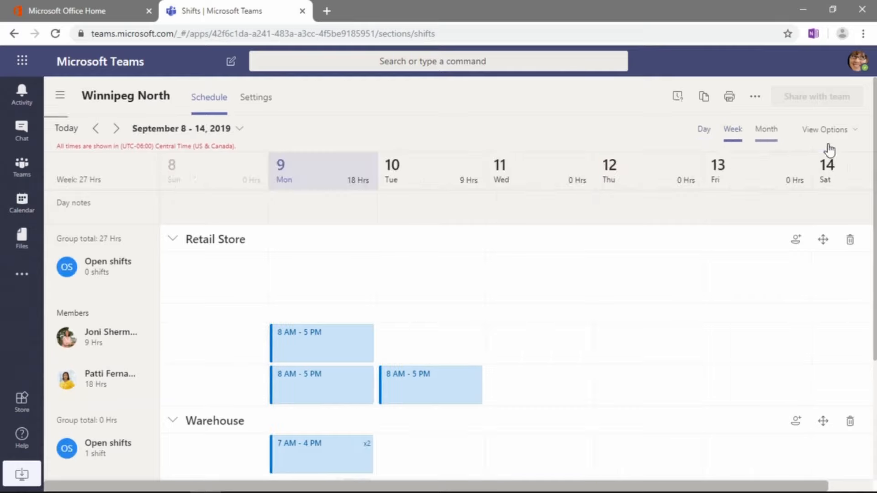
{"action": "left_click", "coordinate": [854, 131]}
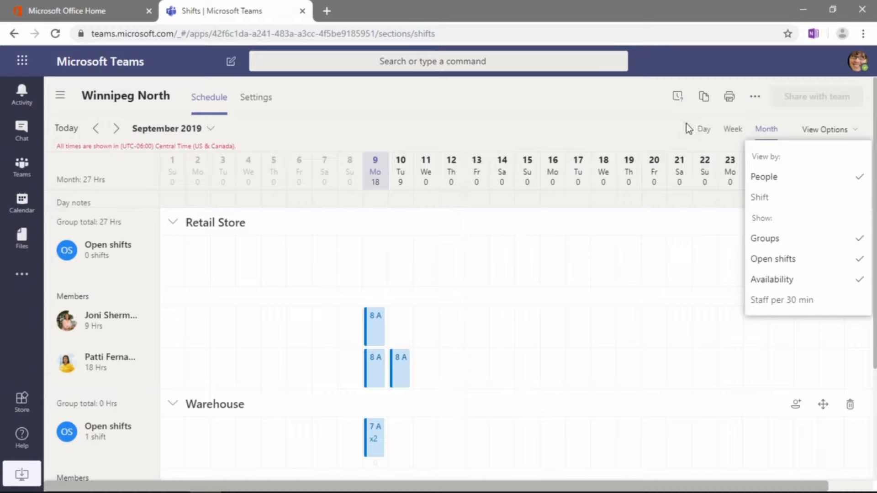
{"action": "left_click", "coordinate": [733, 136]}
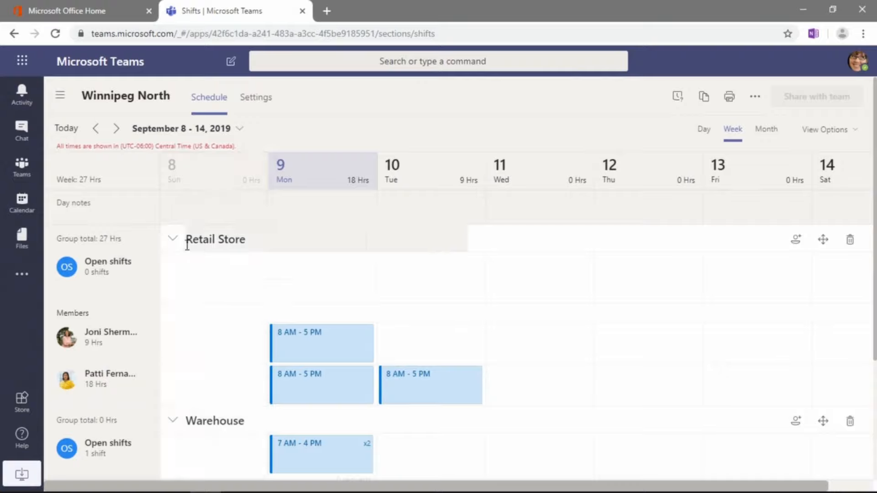
Step: Add a person to the Retail Store group, picking a suggested match for "a", and save
{"action": "scroll", "coordinate": [108, 352], "scroll_direction": "down", "scroll_amount": 5}
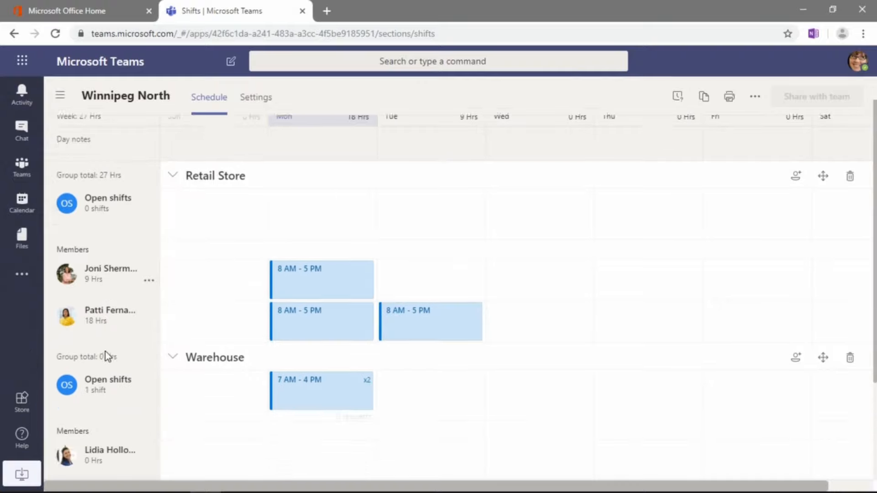
{"action": "scroll", "coordinate": [106, 377], "scroll_direction": "up", "scroll_amount": 3}
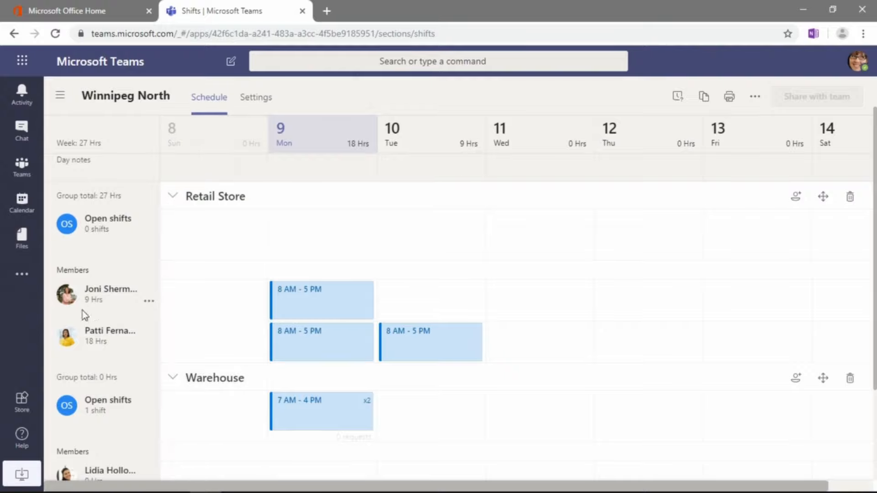
{"action": "scroll", "coordinate": [104, 263], "scroll_direction": "down", "scroll_amount": 3}
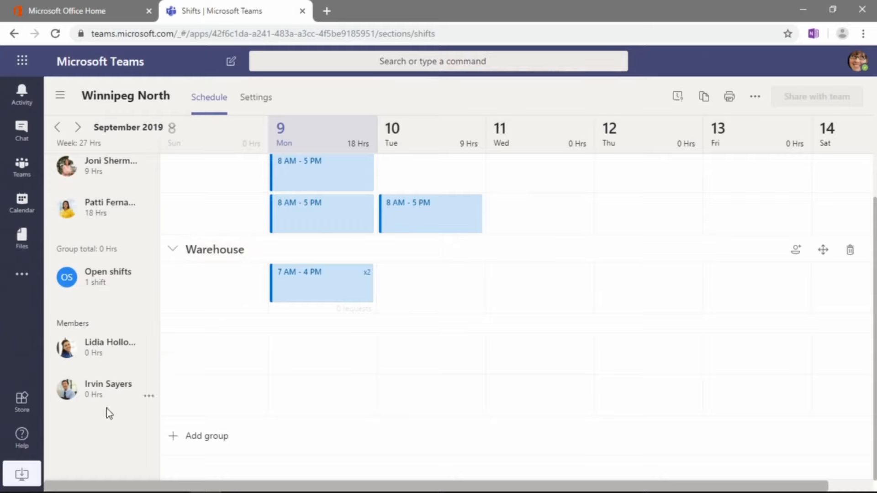
{"action": "scroll", "coordinate": [157, 409], "scroll_direction": "up", "scroll_amount": 3}
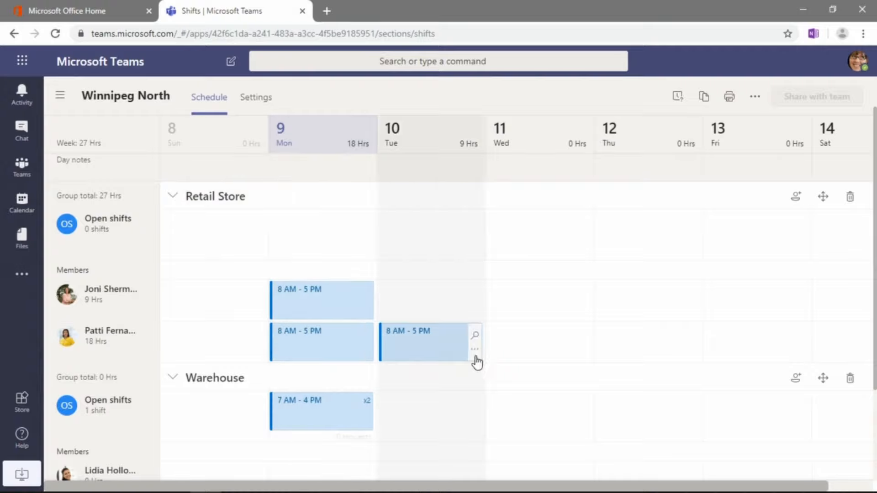
{"action": "left_click", "coordinate": [796, 201]}
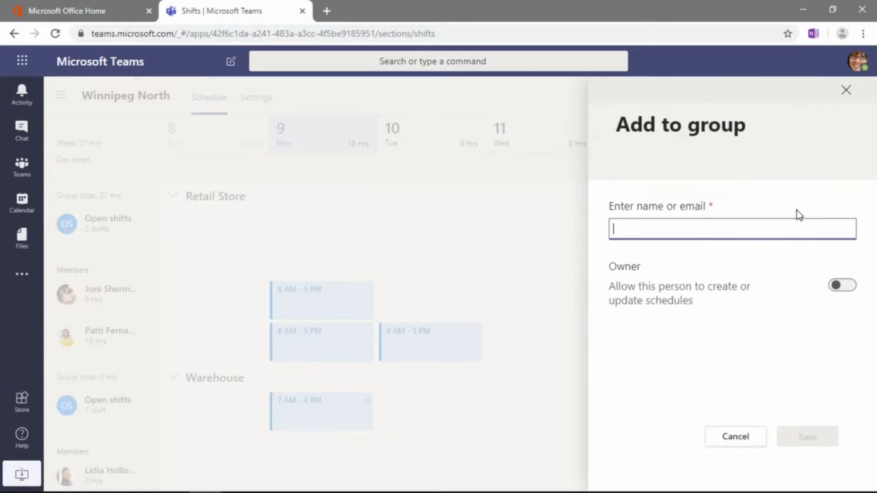
{"action": "type", "text": "a"}
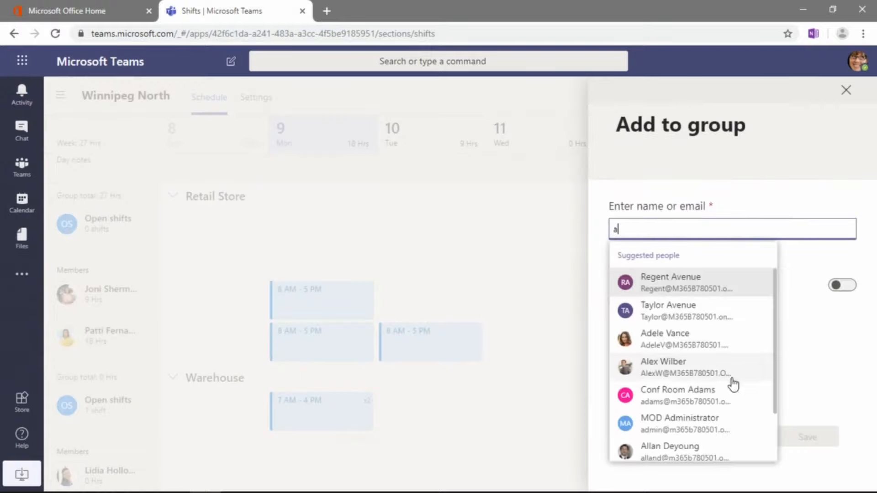
{"action": "left_click", "coordinate": [707, 372]}
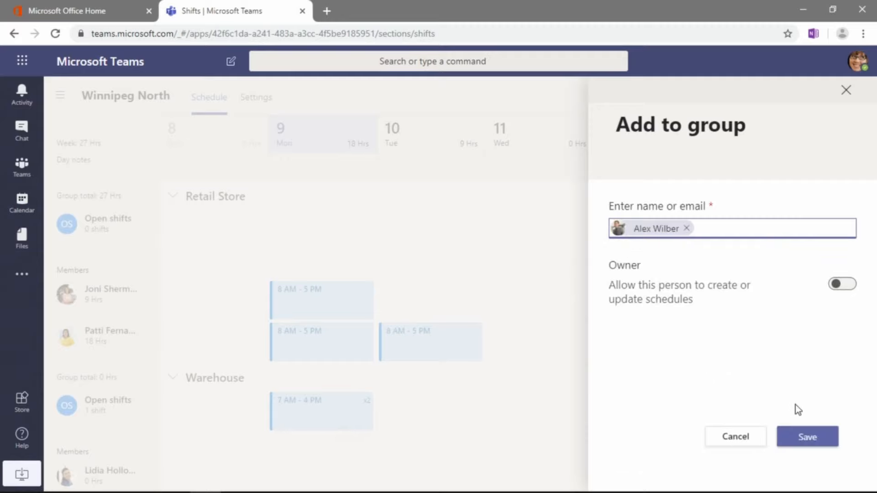
{"action": "left_click", "coordinate": [805, 436]}
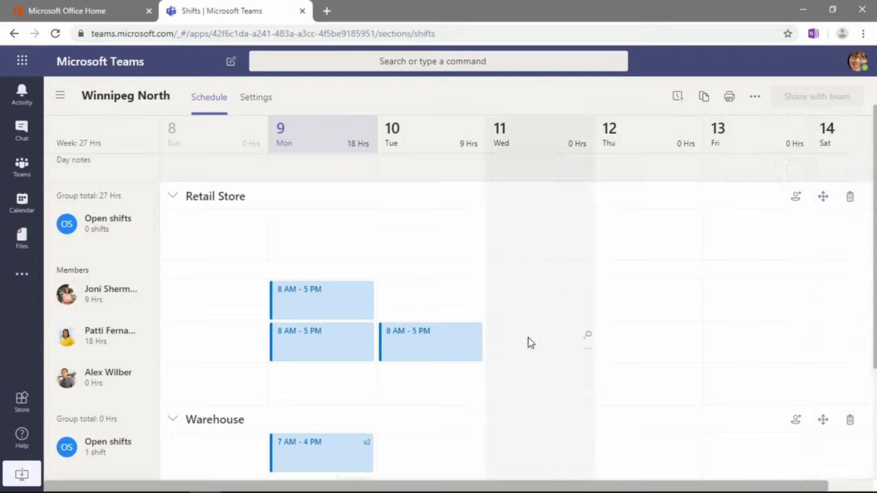
Step: Start a new open shift for Retail Store on Wednesday, September 11, and set its colour to Purple
{"action": "scroll", "coordinate": [424, 329], "scroll_direction": "down", "scroll_amount": 2}
{"action": "scroll", "coordinate": [319, 274], "scroll_direction": "up", "scroll_amount": 3}
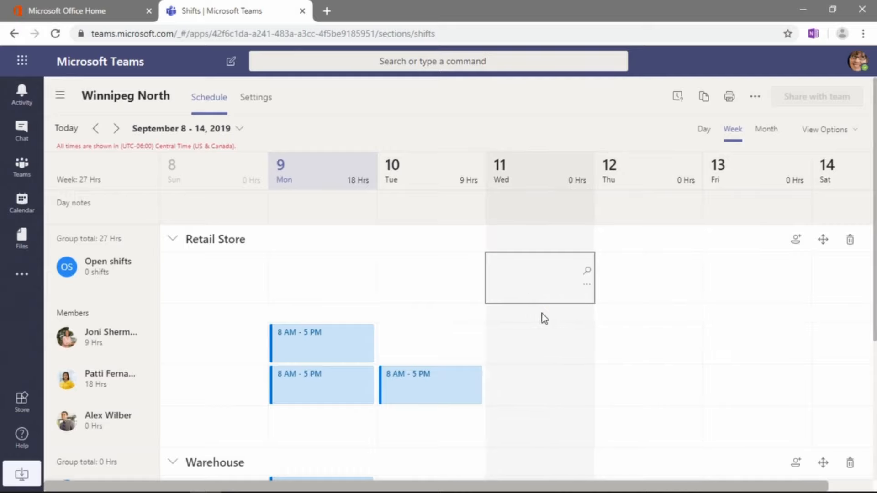
{"action": "scroll", "coordinate": [541, 313], "scroll_direction": "down", "scroll_amount": 2}
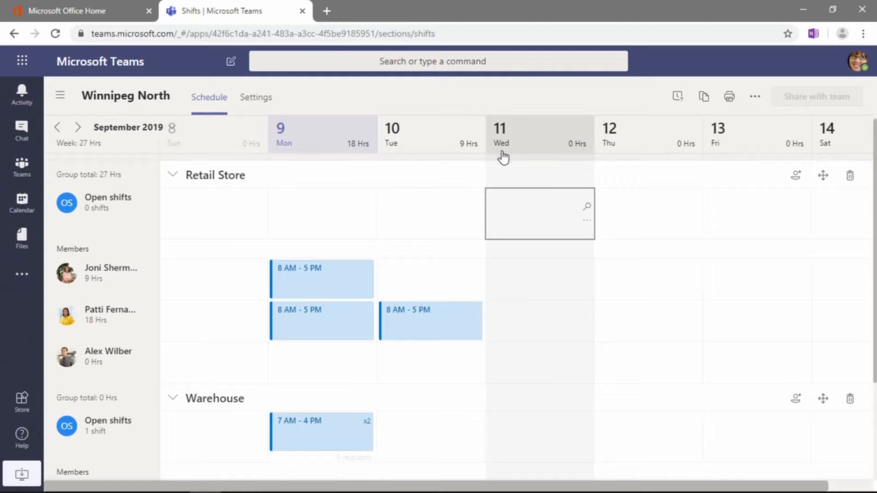
{"action": "double_click", "coordinate": [531, 218]}
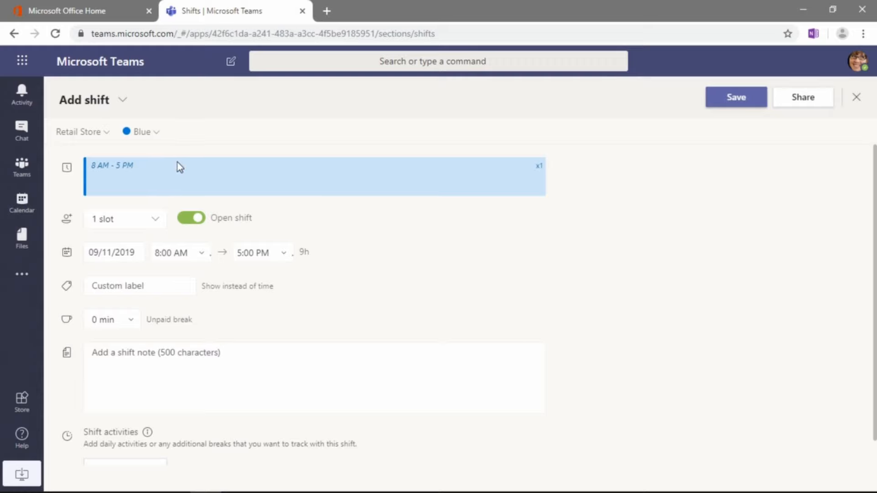
{"action": "left_click", "coordinate": [156, 132]}
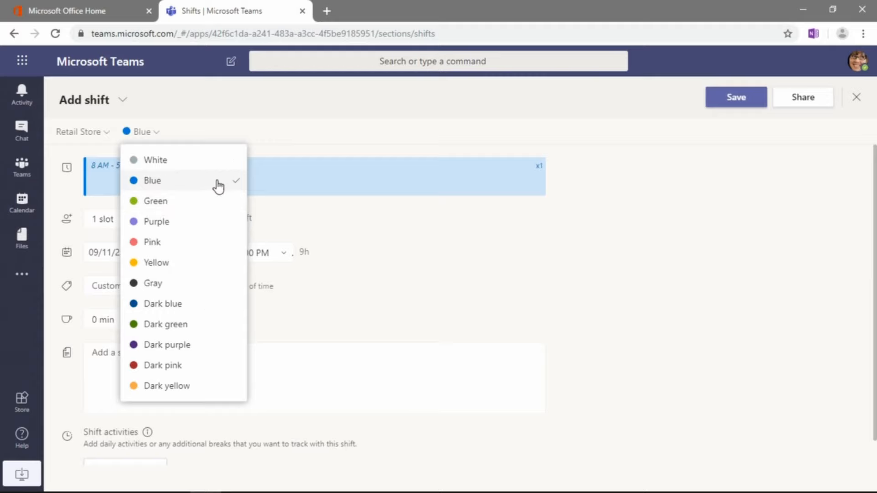
{"action": "left_click", "coordinate": [161, 223]}
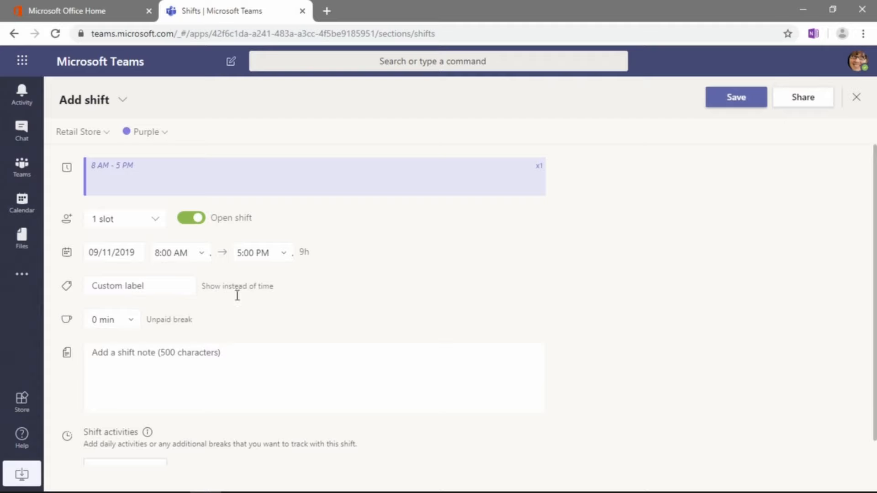
{"action": "left_click", "coordinate": [156, 221]}
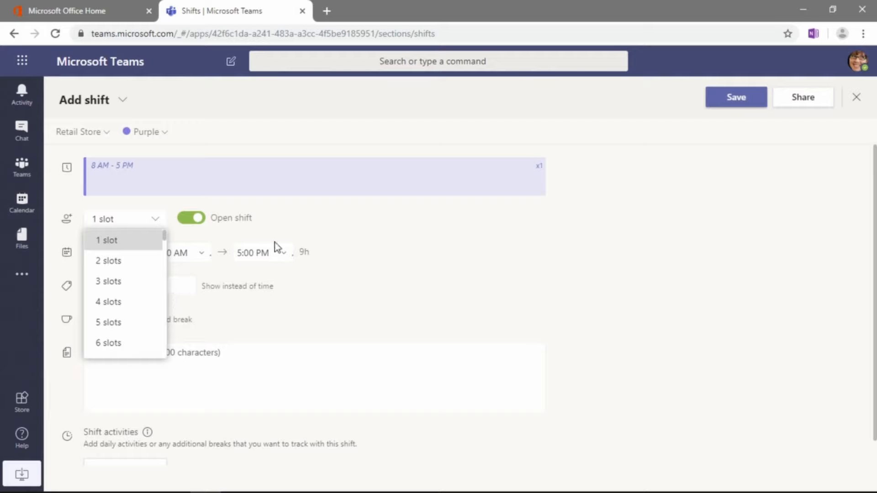
{"action": "left_click", "coordinate": [431, 215]}
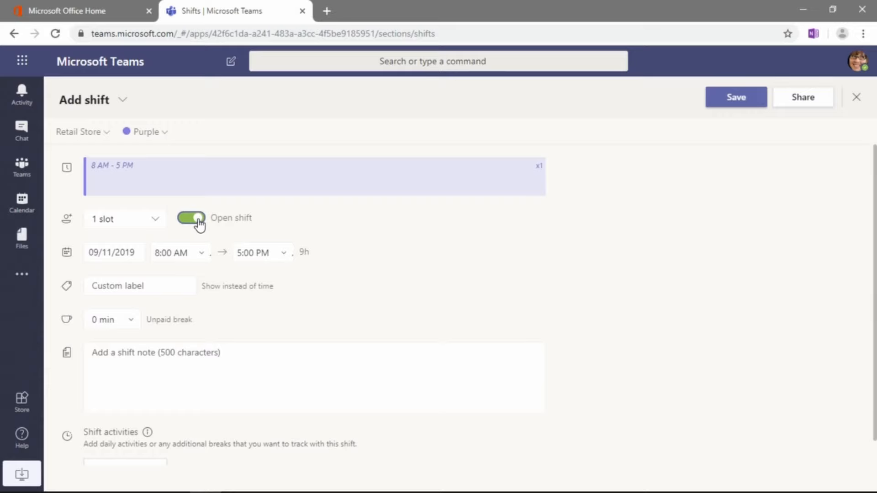
Step: Give the new shift the custom label "Reception AM"
{"action": "left_click", "coordinate": [147, 286]}
{"action": "type", "text": "Reception Morni"}
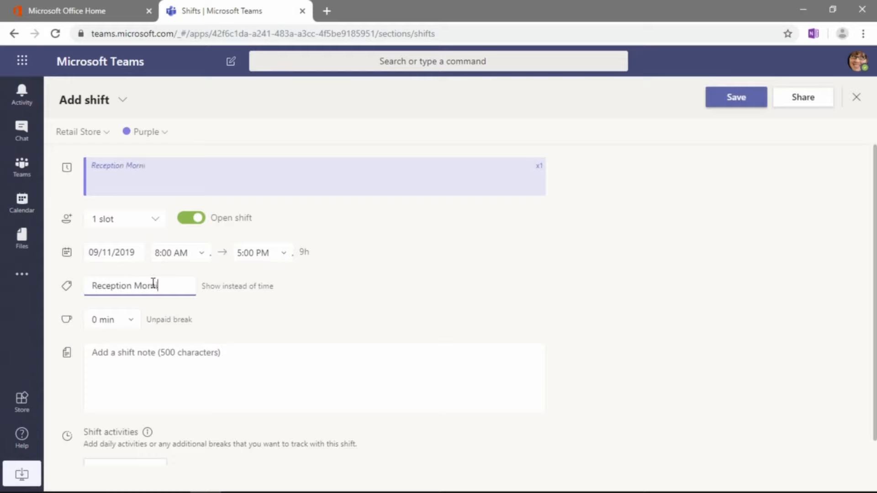
{"action": "key", "text": "BackSpace"}
{"action": "key", "text": "BackSpace"}
{"action": "key", "text": "BackSpace"}
{"action": "key", "text": "BackSpace"}
{"action": "key", "text": "BackSpace"}
{"action": "type", "text": "AM"}
Step: Set the Reception AM shift's end time to 11:30 AM and its unpaid break to 15 min
{"action": "left_click", "coordinate": [284, 253]}
{"action": "scroll", "coordinate": [284, 304], "scroll_direction": "up", "scroll_amount": 2}
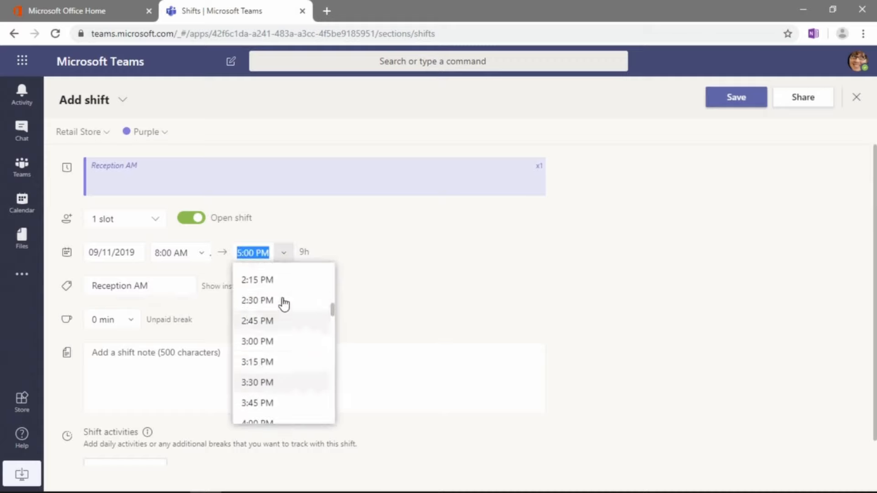
{"action": "scroll", "coordinate": [284, 303], "scroll_direction": "up", "scroll_amount": 6}
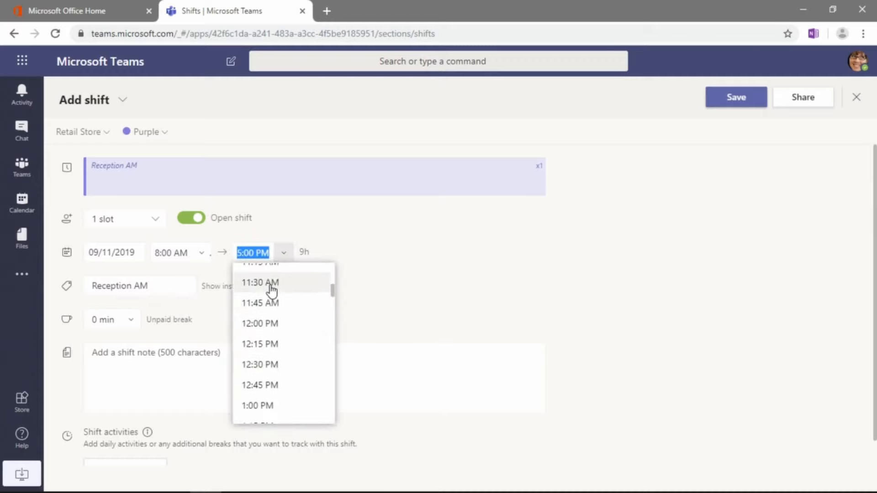
{"action": "left_click", "coordinate": [272, 287]}
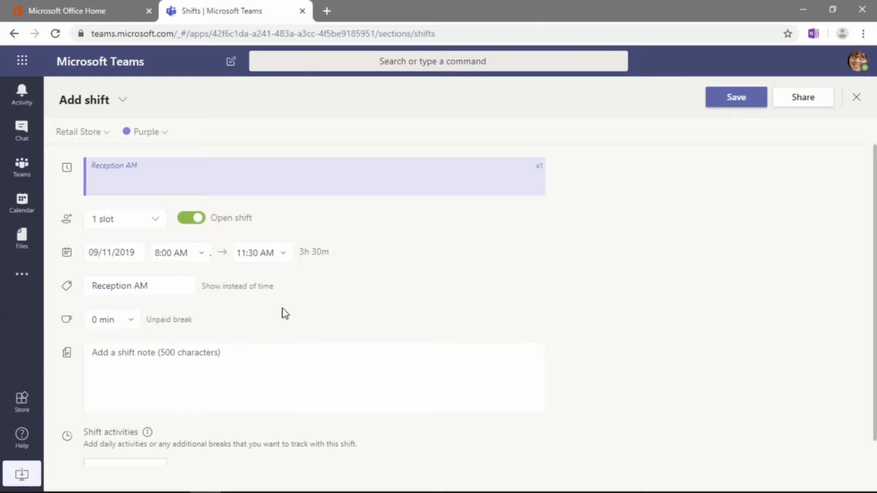
{"action": "left_click", "coordinate": [132, 319]}
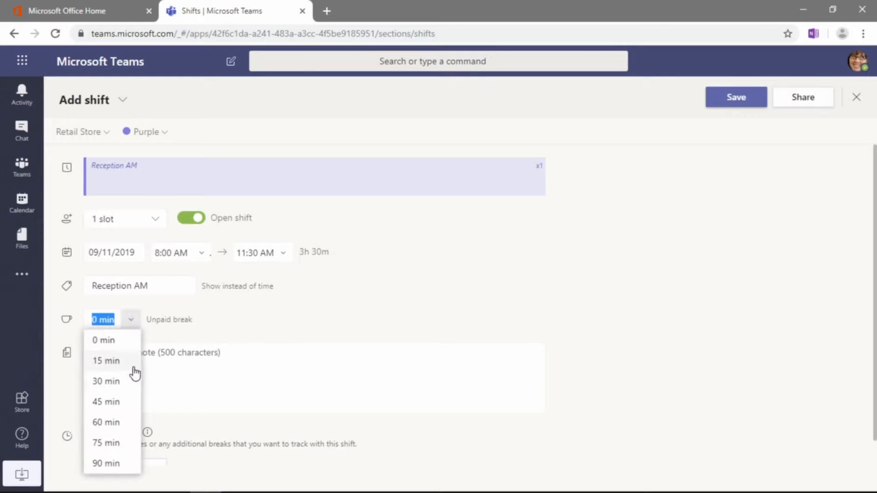
{"action": "left_click", "coordinate": [109, 360]}
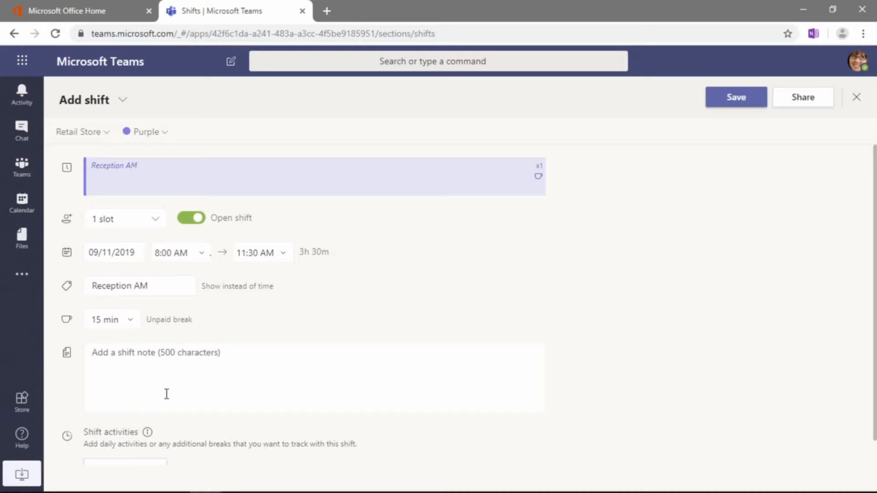
Step: Add the shift note "Arrange new reception area. Order toner."
{"action": "left_click", "coordinate": [135, 359]}
{"action": "scroll", "coordinate": [201, 372], "scroll_direction": "down", "scroll_amount": 1}
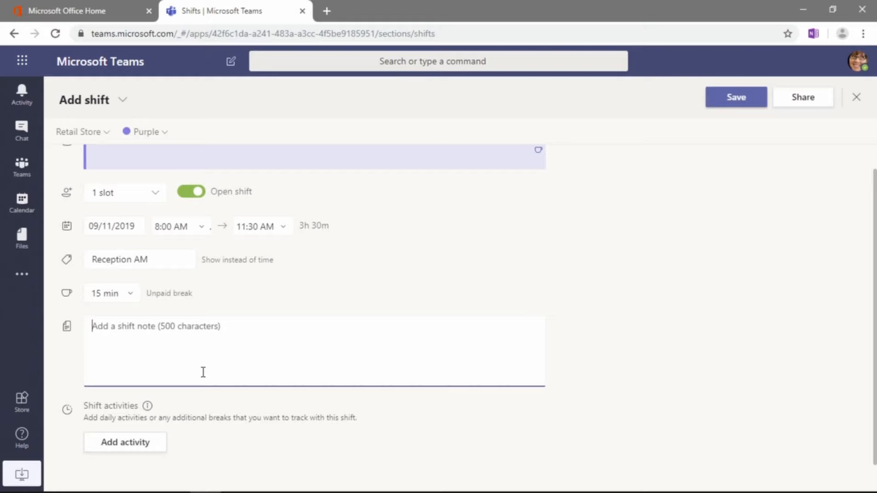
{"action": "type", "text": "Arrange"}
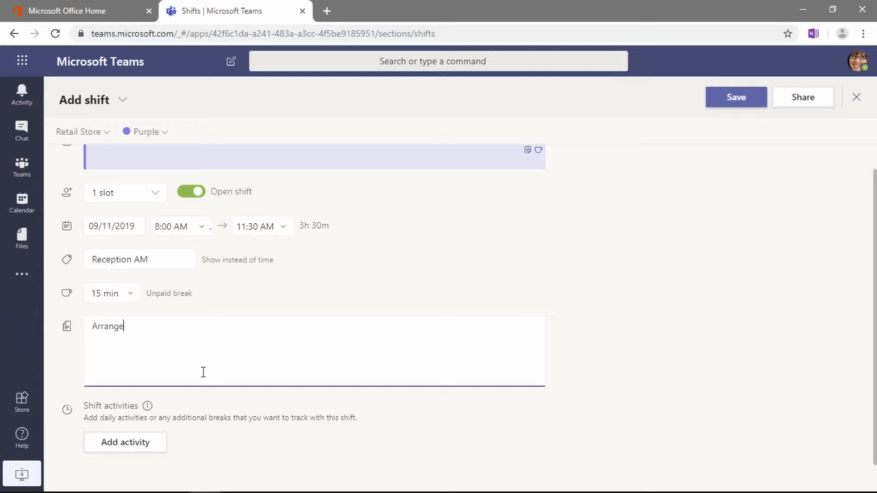
{"action": "type", "text": " new reception area. Order toner."}
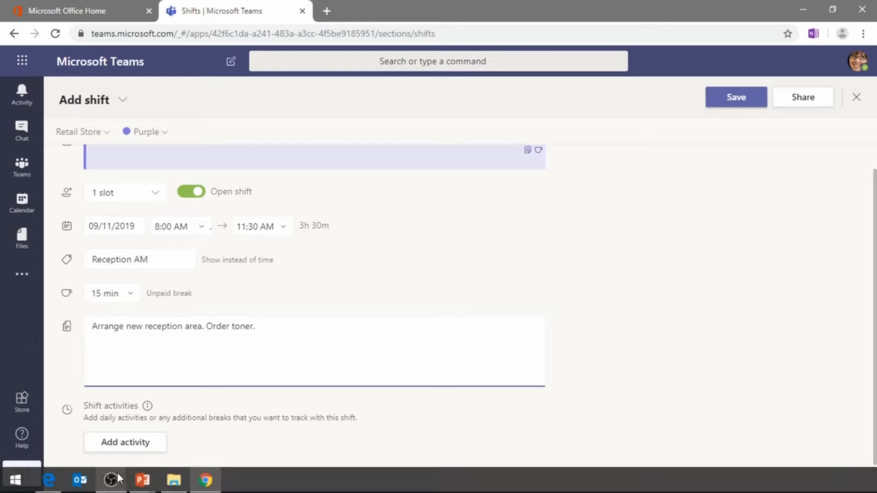
{"action": "left_click", "coordinate": [131, 444]}
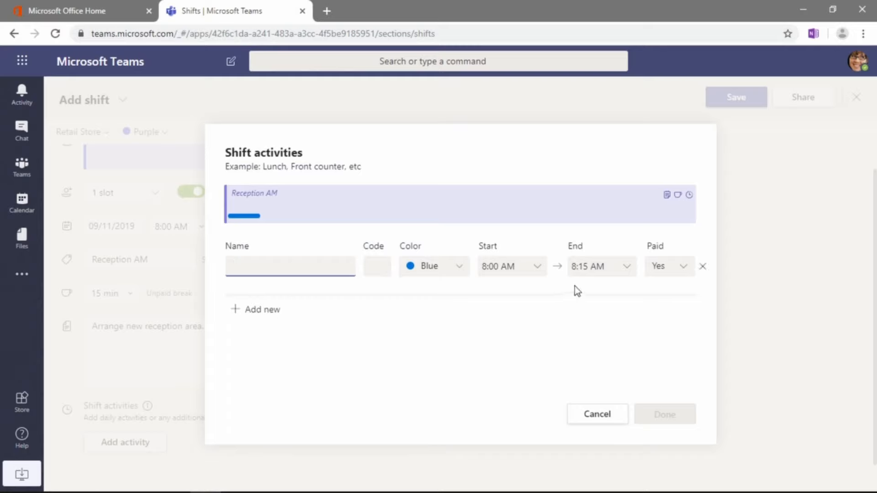
{"action": "left_click", "coordinate": [380, 269]}
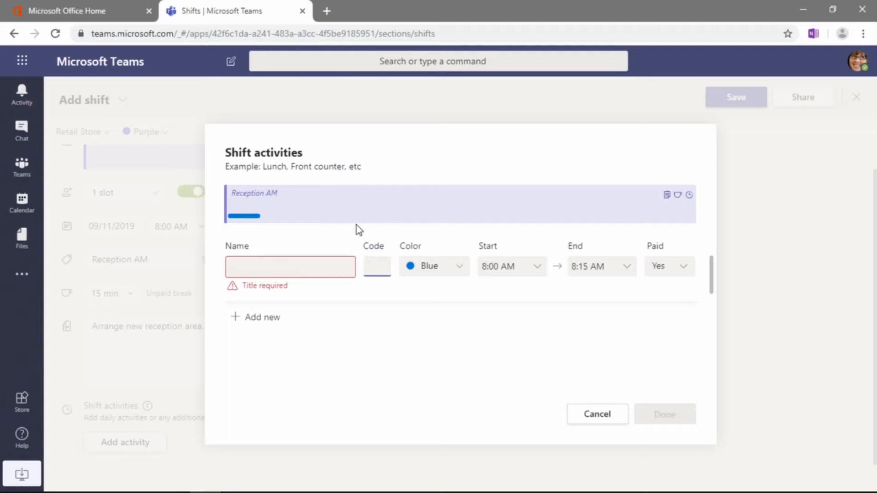
{"action": "left_click", "coordinate": [597, 415]}
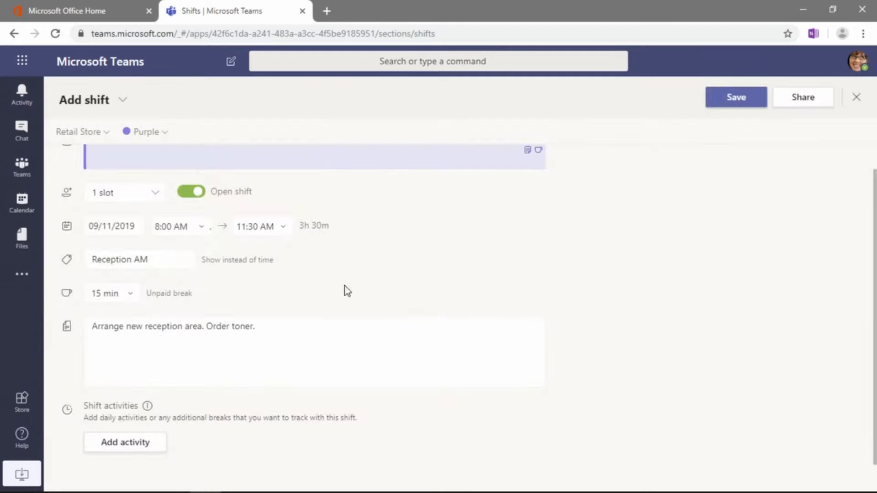
Step: Set the Reception AM open shift to 2 slots and save it
{"action": "scroll", "coordinate": [250, 295], "scroll_direction": "up", "scroll_amount": 1}
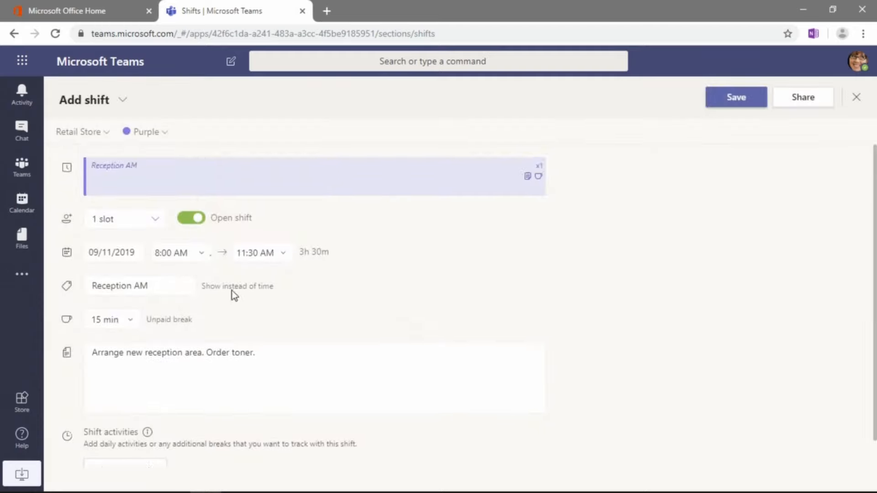
{"action": "left_click", "coordinate": [155, 220]}
{"action": "left_click", "coordinate": [128, 260]}
{"action": "left_click", "coordinate": [735, 101]}
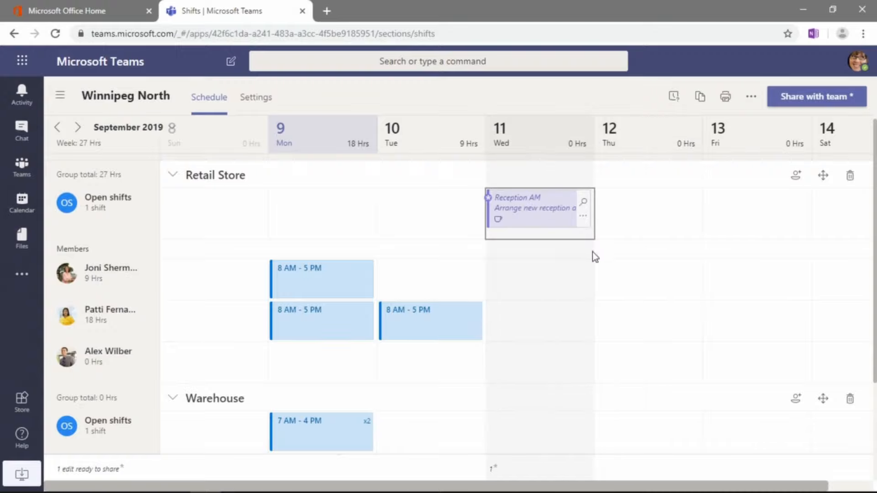
Step: Assign the Wednesday Reception AM open shift to the third Retail Store member, and share the September 8–14 schedule with the entire team
{"action": "left_click", "coordinate": [586, 219]}
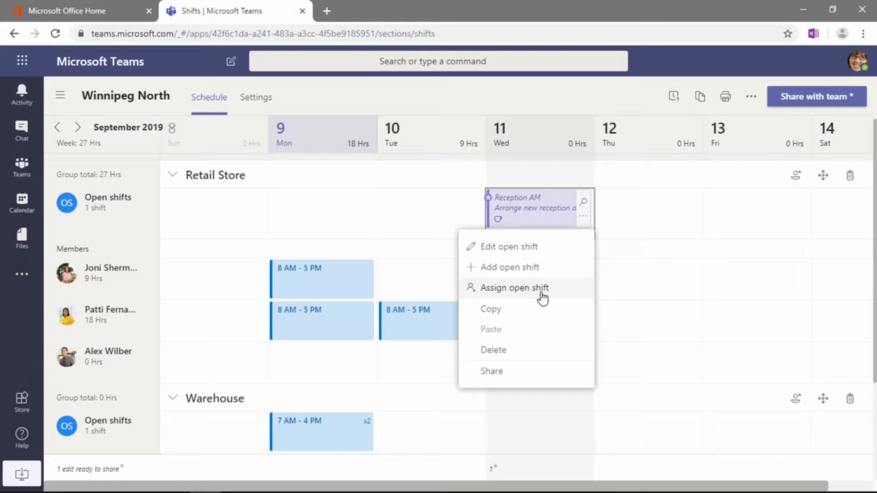
{"action": "left_click", "coordinate": [516, 294]}
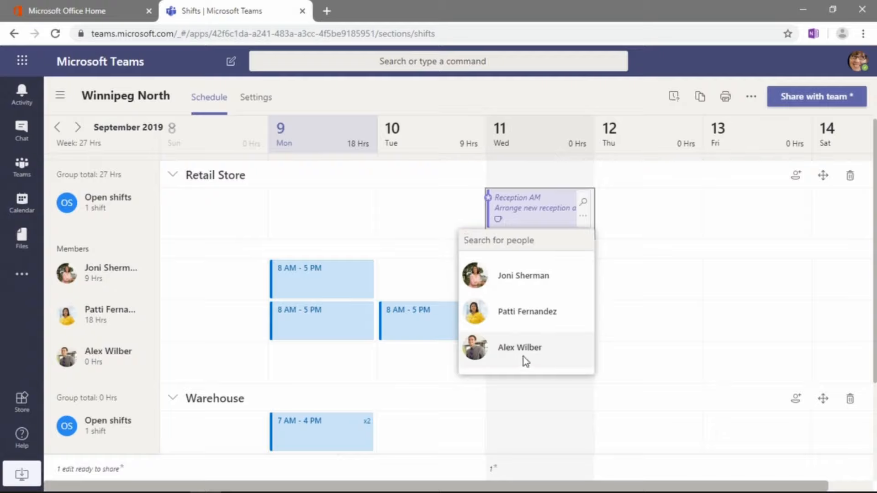
{"action": "left_click", "coordinate": [475, 353]}
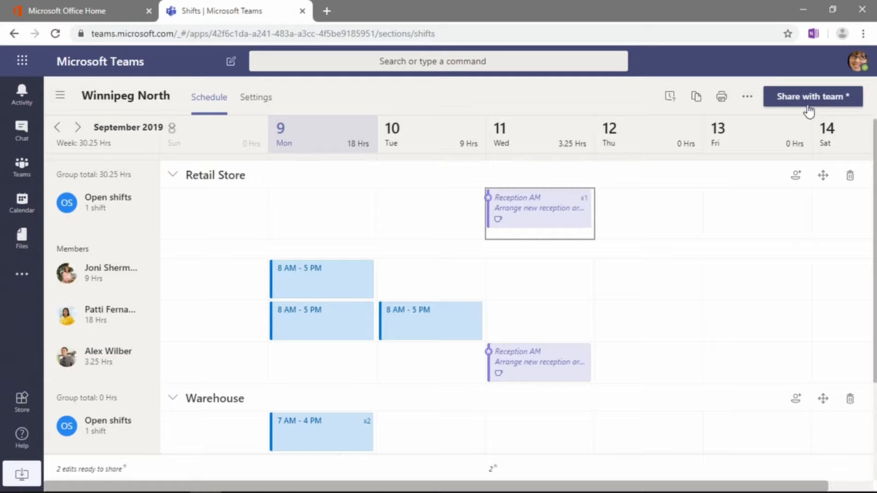
{"action": "left_click", "coordinate": [809, 111]}
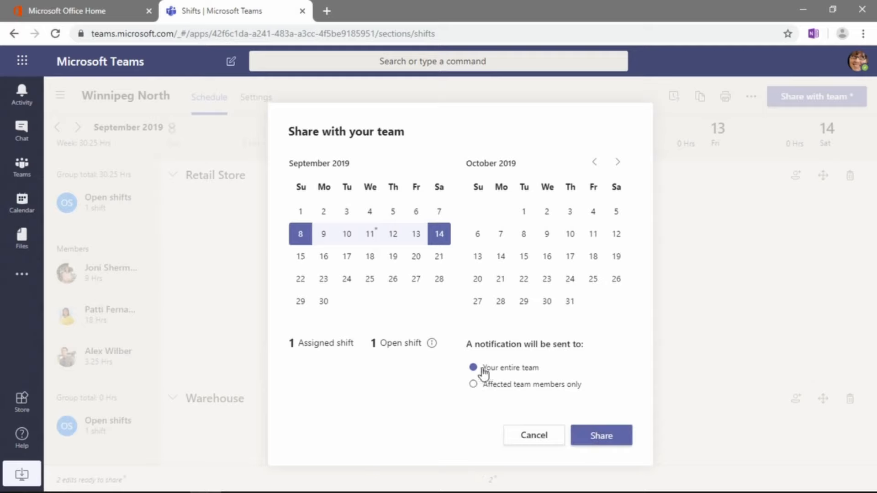
{"action": "left_click", "coordinate": [607, 439]}
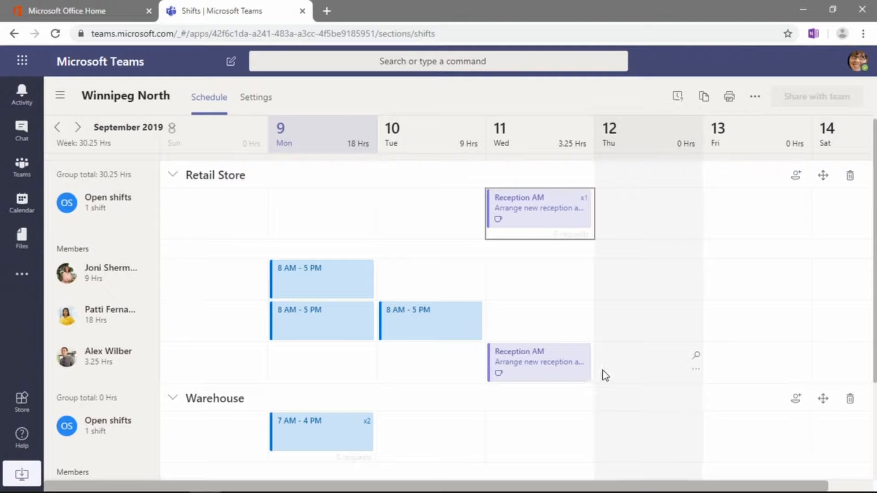
{"action": "scroll", "coordinate": [644, 362], "scroll_direction": "down", "scroll_amount": 1}
{"action": "scroll", "coordinate": [641, 364], "scroll_direction": "up", "scroll_amount": 1}
{"action": "scroll", "coordinate": [653, 322], "scroll_direction": "down", "scroll_amount": 2}
{"action": "scroll", "coordinate": [655, 323], "scroll_direction": "up", "scroll_amount": 2}
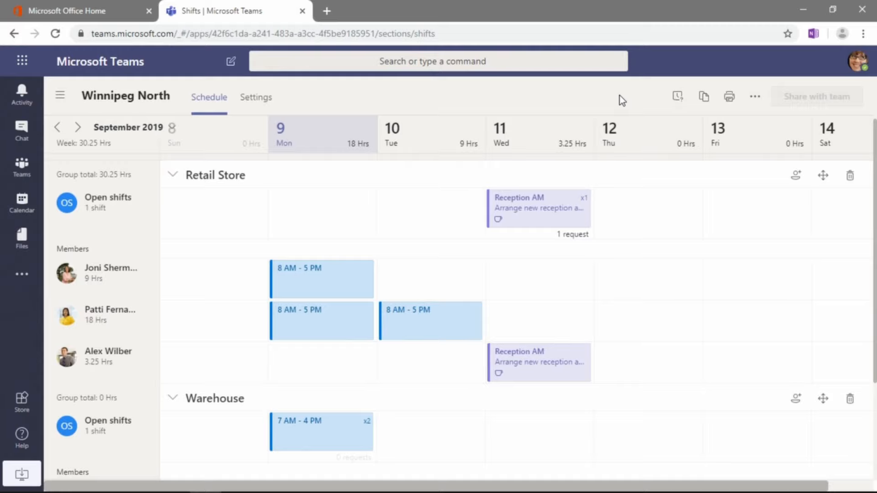
Step: Approve the pending open shift request for September 11 with the message "Thanks for picking up this shift!"
{"action": "left_click", "coordinate": [678, 97]}
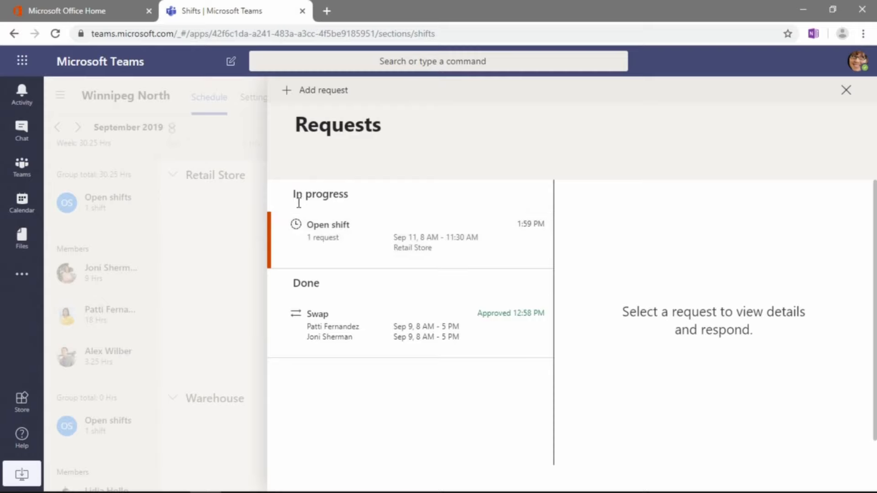
{"action": "left_click", "coordinate": [331, 246]}
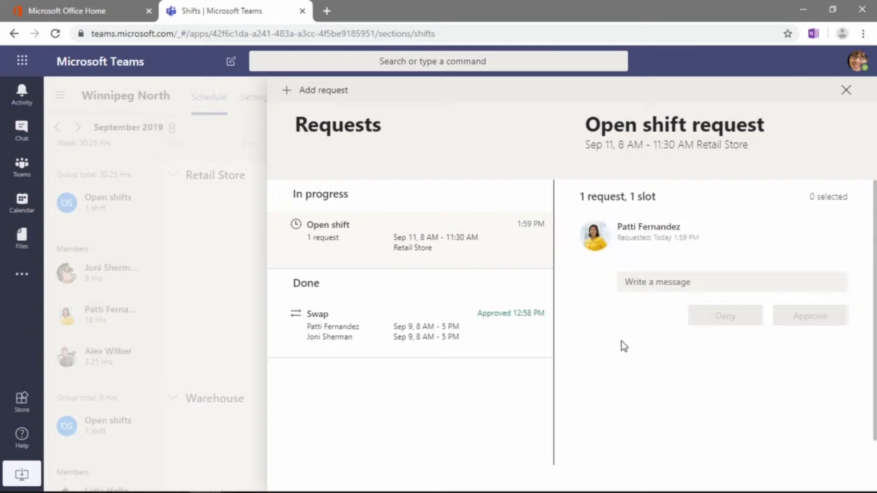
{"action": "left_click", "coordinate": [660, 240]}
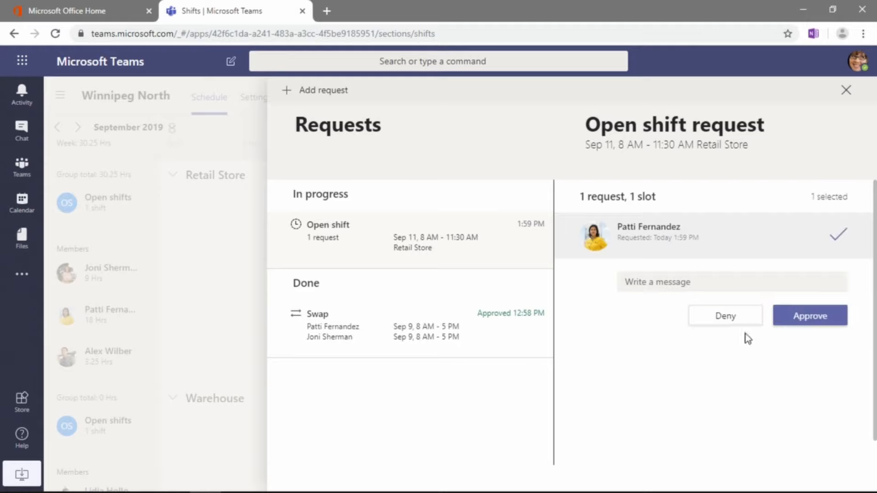
{"action": "left_click", "coordinate": [690, 284]}
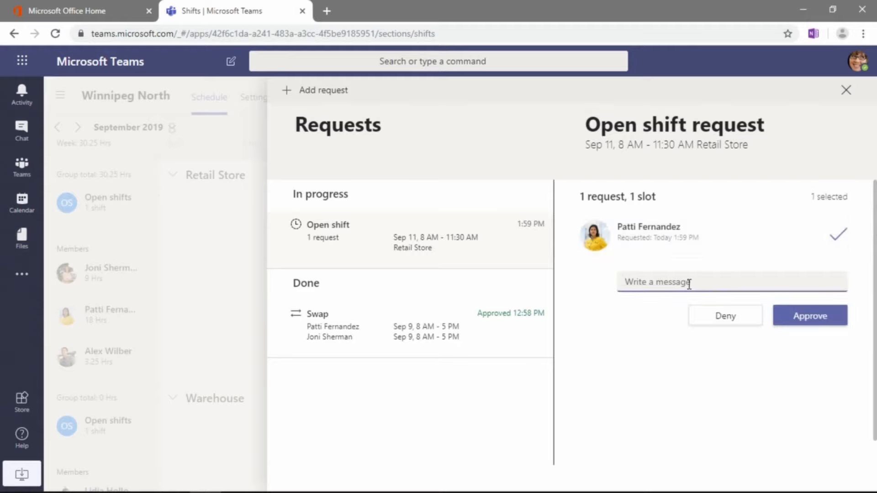
{"action": "type", "text": "Thanks for picking up this shif"}
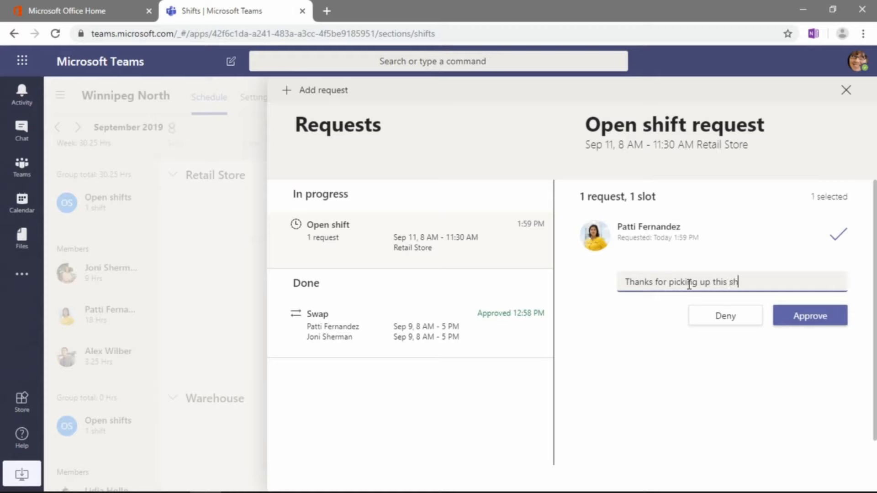
{"action": "type", "text": "t!"}
{"action": "left_click", "coordinate": [812, 322]}
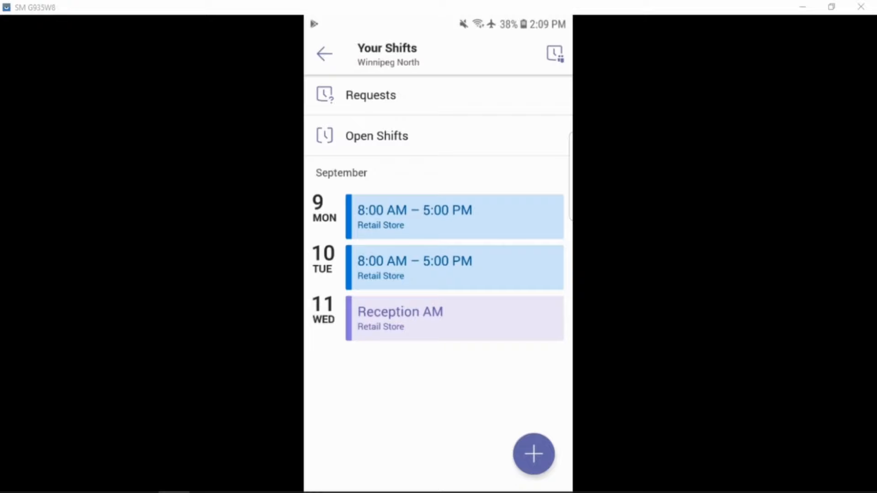
Step: In the Teams mobile app's Shifts, start a time off request and set its type to Holiday
{"action": "left_click", "coordinate": [533, 454]}
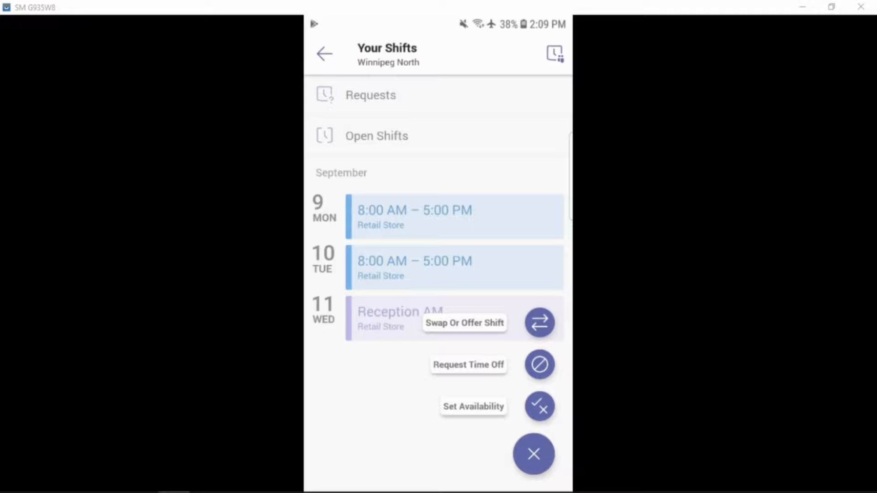
{"action": "left_click", "coordinate": [540, 364]}
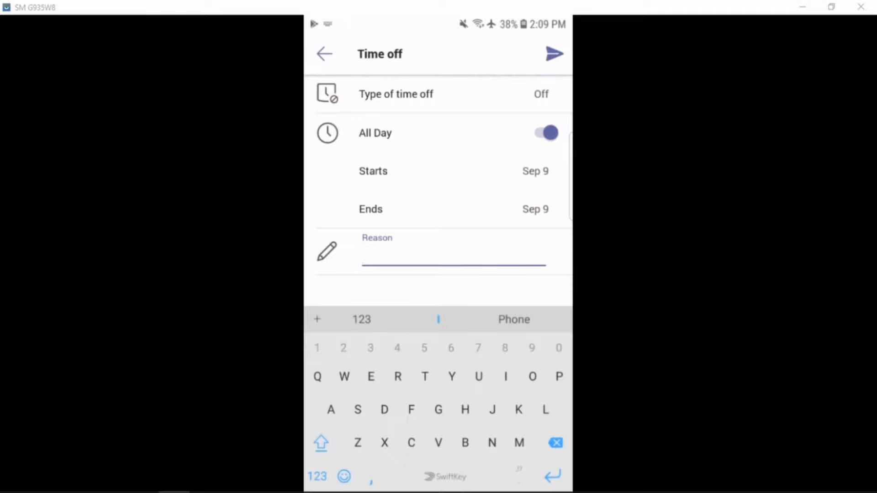
{"action": "left_click", "coordinate": [439, 94]}
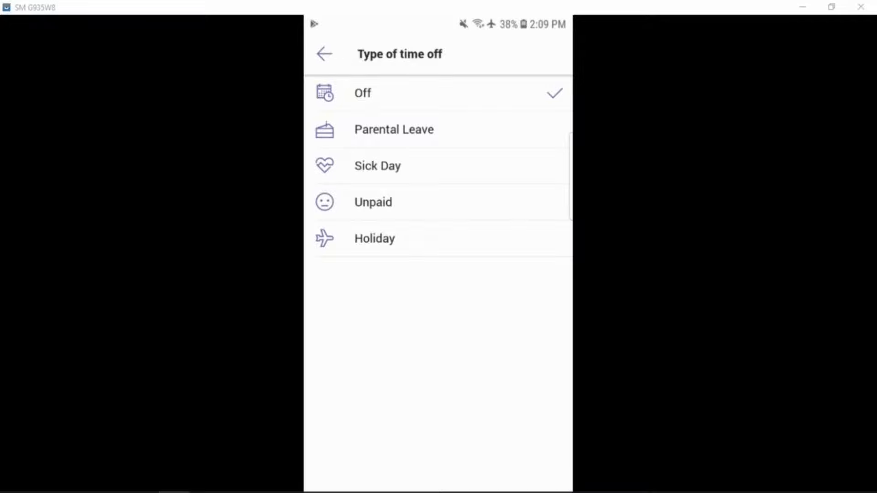
{"action": "left_click", "coordinate": [460, 239]}
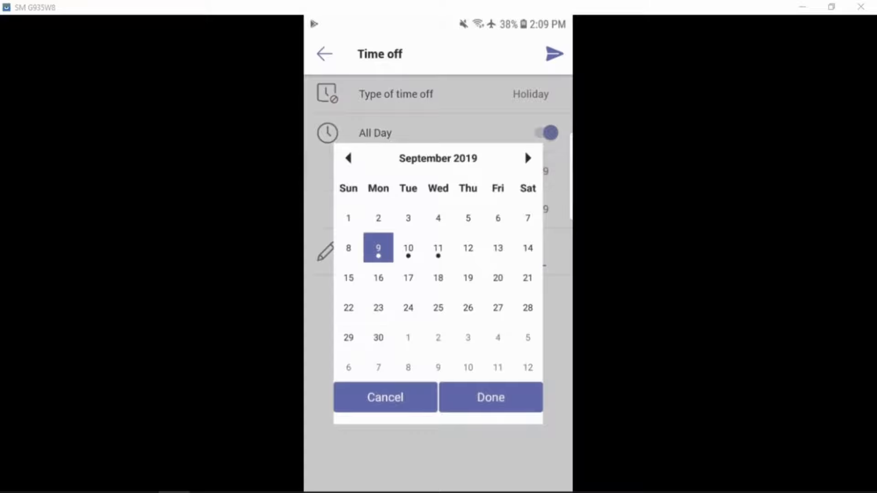
Step: Set the time off request to start on October 30 and end on October 31, 2019
{"action": "left_click", "coordinate": [528, 158]}
{"action": "left_click", "coordinate": [438, 337]}
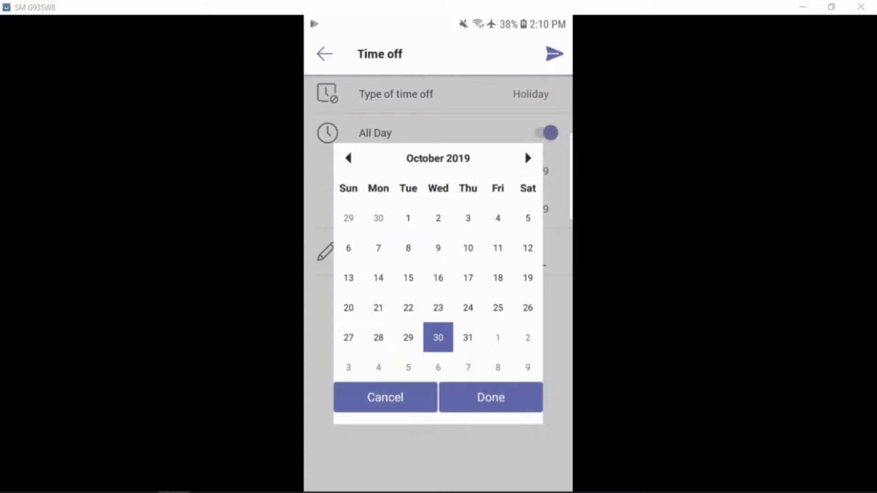
{"action": "left_click", "coordinate": [491, 398]}
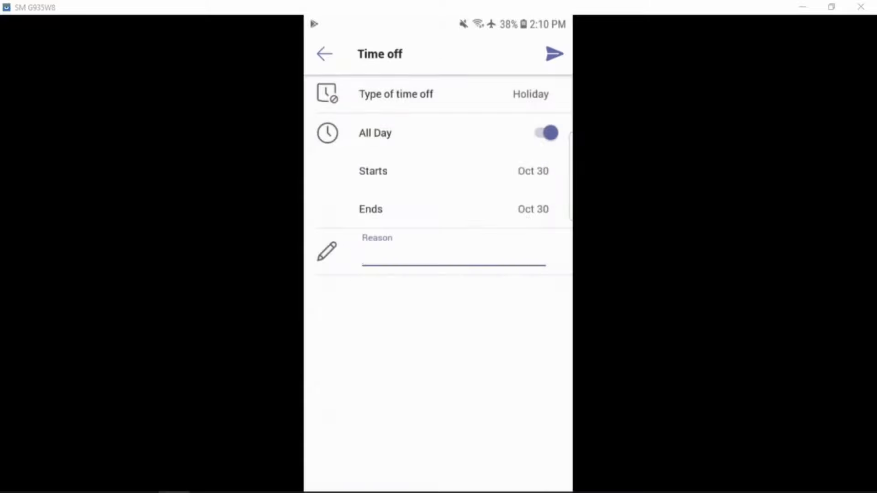
{"action": "left_click", "coordinate": [438, 209]}
{"action": "left_click", "coordinate": [468, 337]}
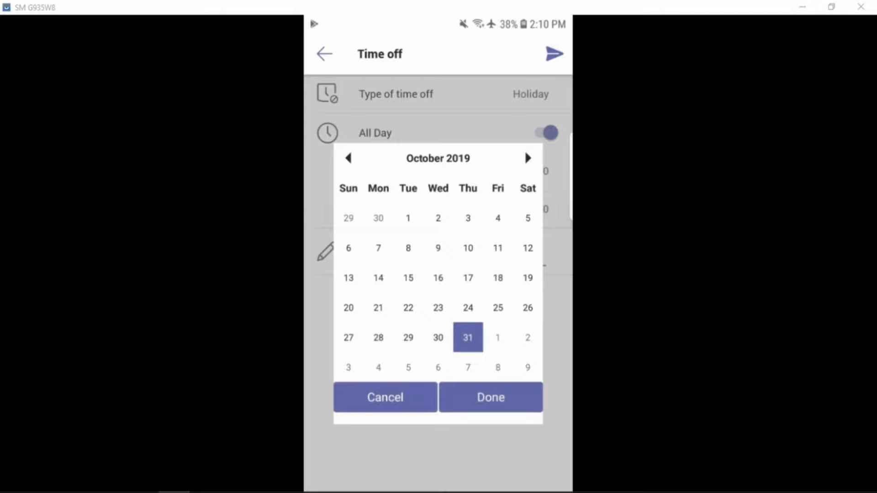
{"action": "left_click", "coordinate": [491, 398]}
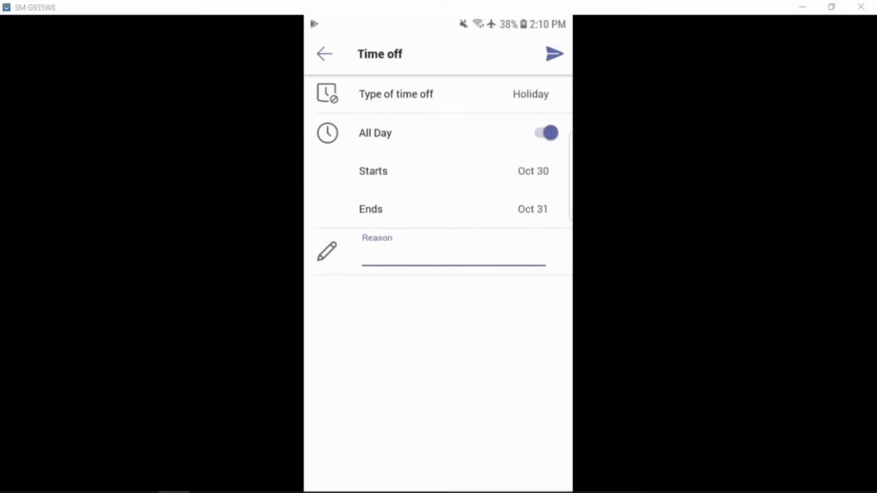
Step: Enter "Family trip" as the reason for the time off request and send the request
{"action": "type", "text": "Fami"}
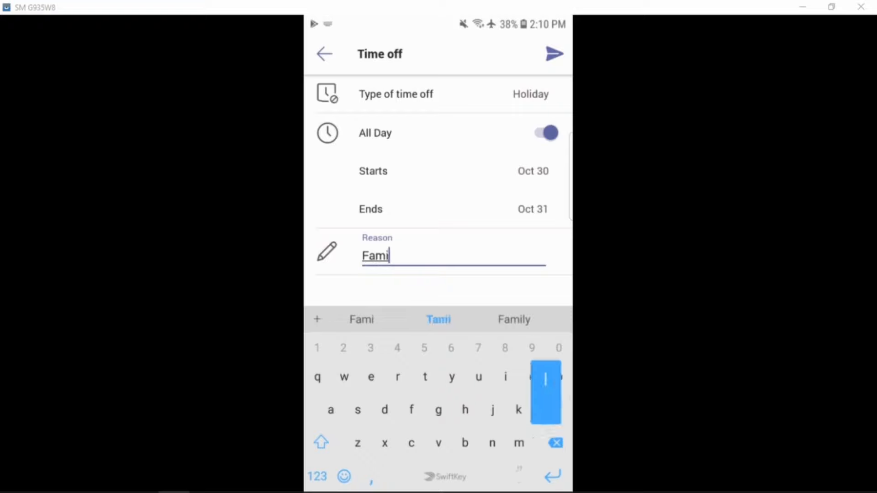
{"action": "type", "text": "ly tr"}
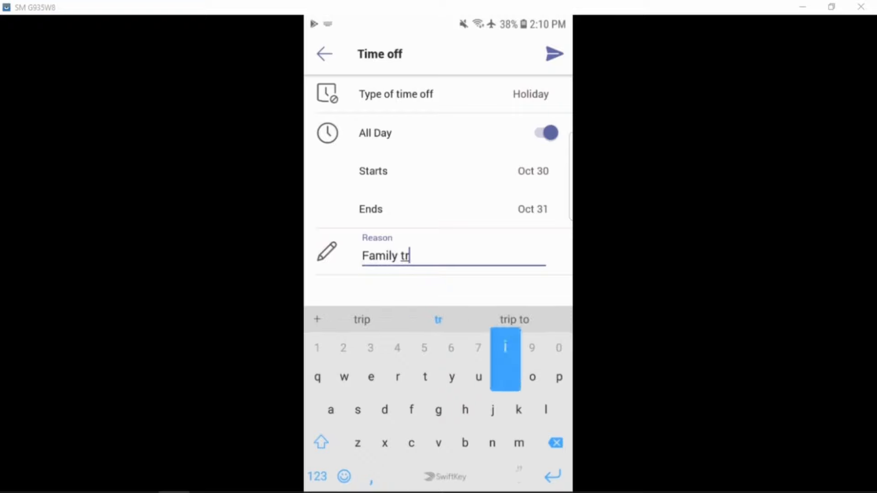
{"action": "type", "text": "ip"}
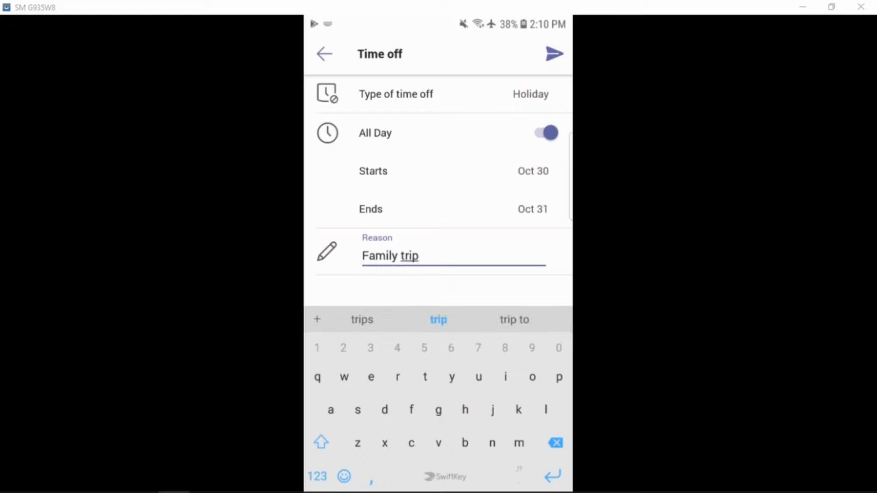
{"action": "key", "text": "Escape"}
{"action": "left_click", "coordinate": [554, 53]}
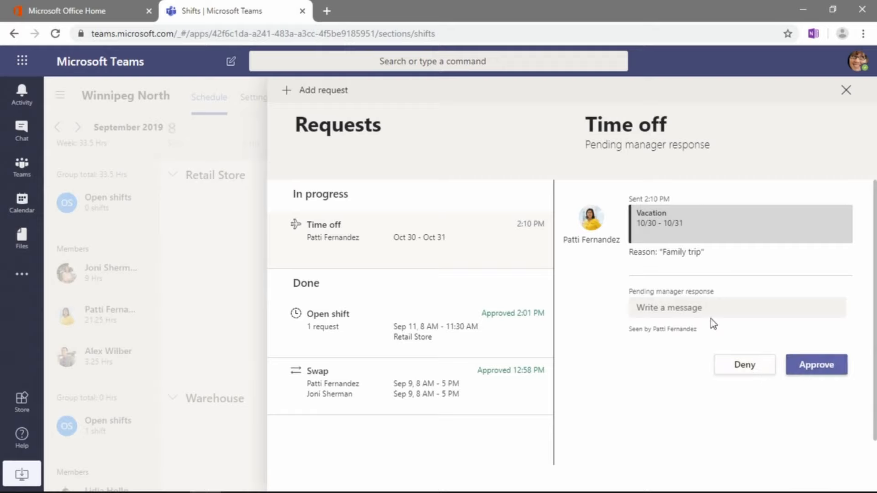
Step: In Teams on the web, approve the pending October 30–31 time off request with the message "Enjoy the trip!"
{"action": "left_click", "coordinate": [703, 308]}
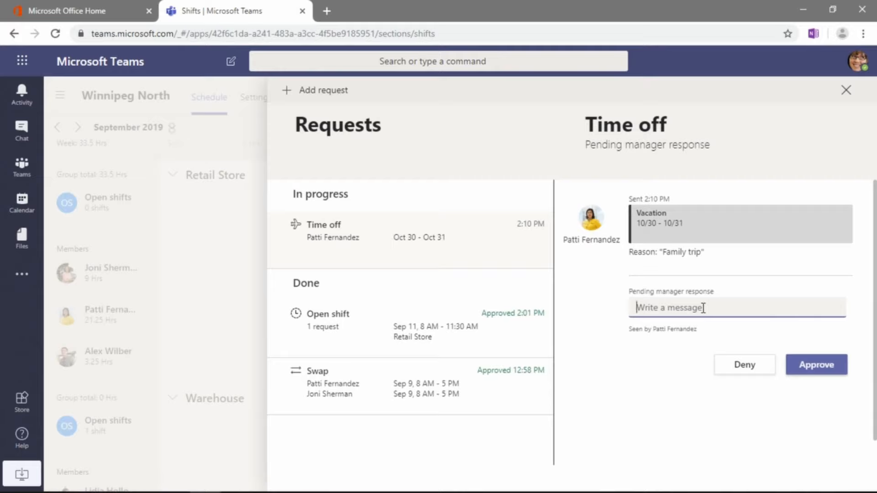
{"action": "type", "text": "Enjoy the trip!"}
{"action": "left_click", "coordinate": [808, 369]}
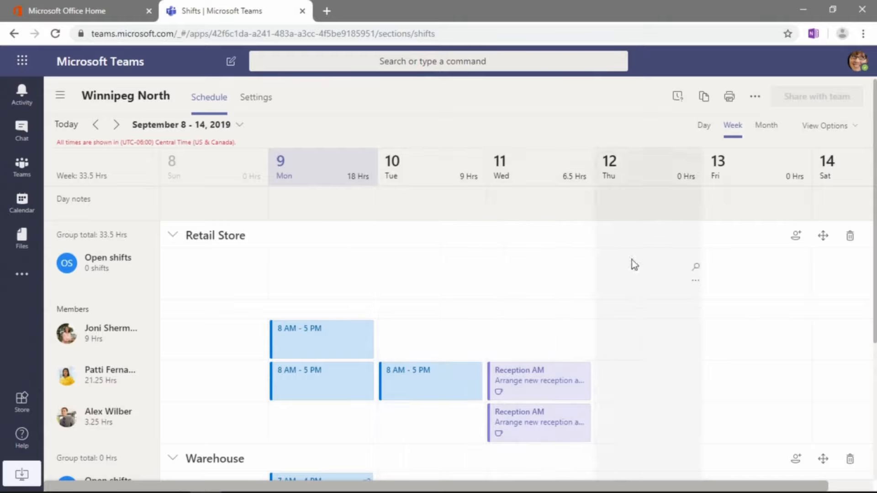
Step: Set the one-page print scaling of the Winnipeg North schedule to Landscape orientation
{"action": "left_click", "coordinate": [730, 98]}
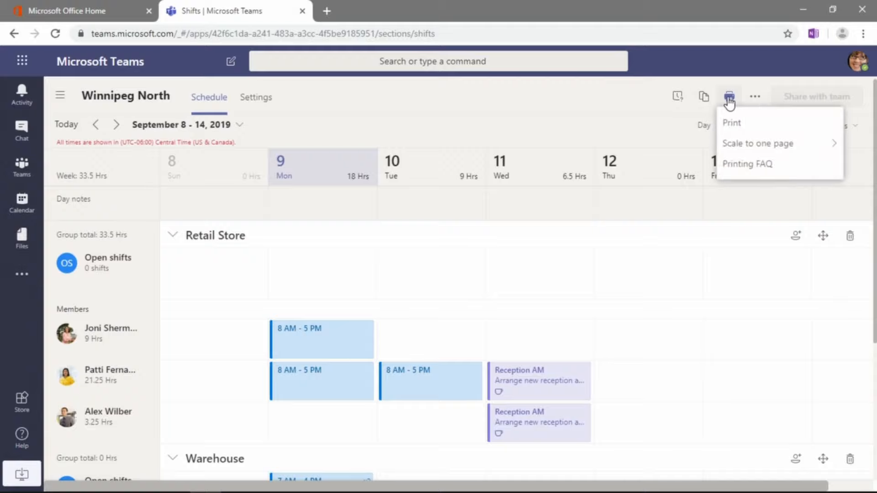
{"action": "mouse_move", "coordinate": [768, 151]}
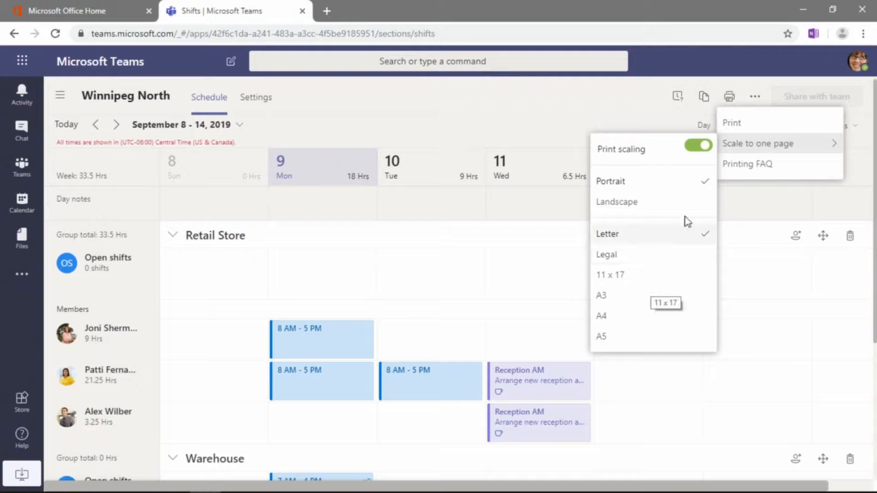
{"action": "left_click", "coordinate": [654, 208]}
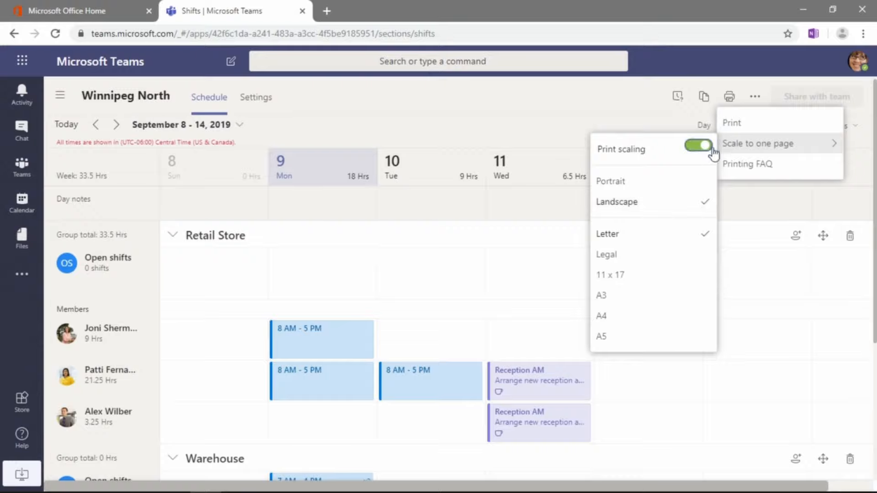
Step: Preview the printout of the September 8–14 schedule and close the preview without printing
{"action": "left_click", "coordinate": [749, 128]}
{"action": "left_click", "coordinate": [557, 220]}
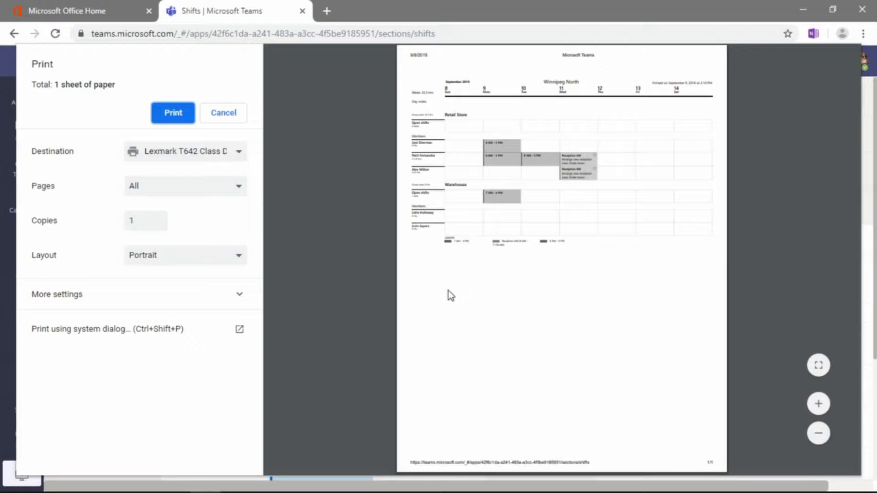
{"action": "left_click", "coordinate": [235, 113]}
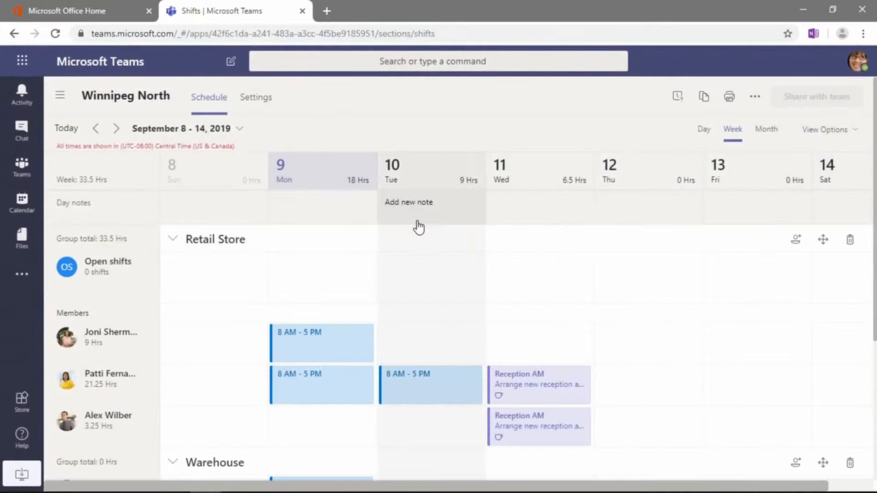